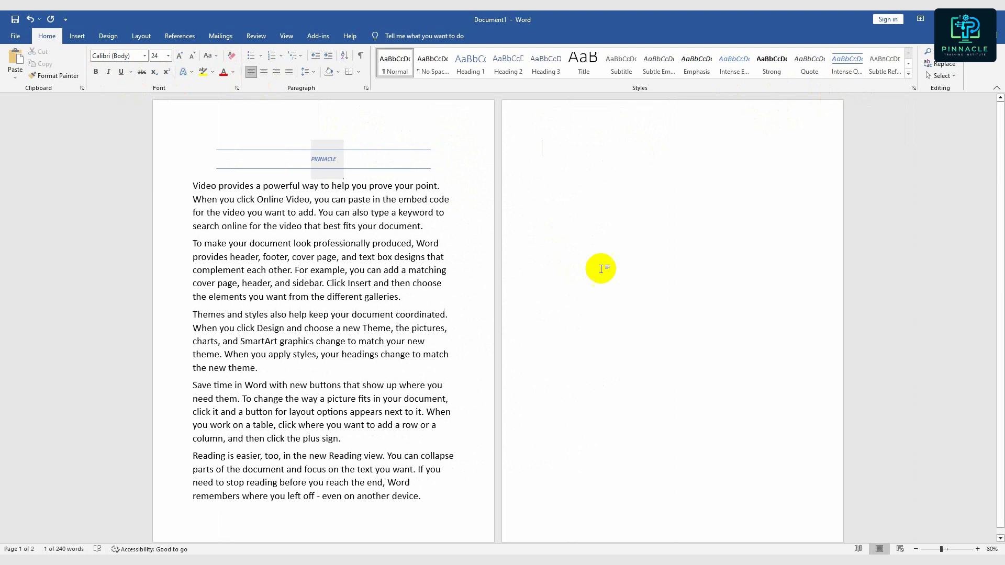
- Remove the blank second page and apply the Heading 1 style to the first paragraph under the PINNACLE title
{"action": "key", "text": "BackSpace"}
{"action": "left_click", "coordinate": [538, 154]}
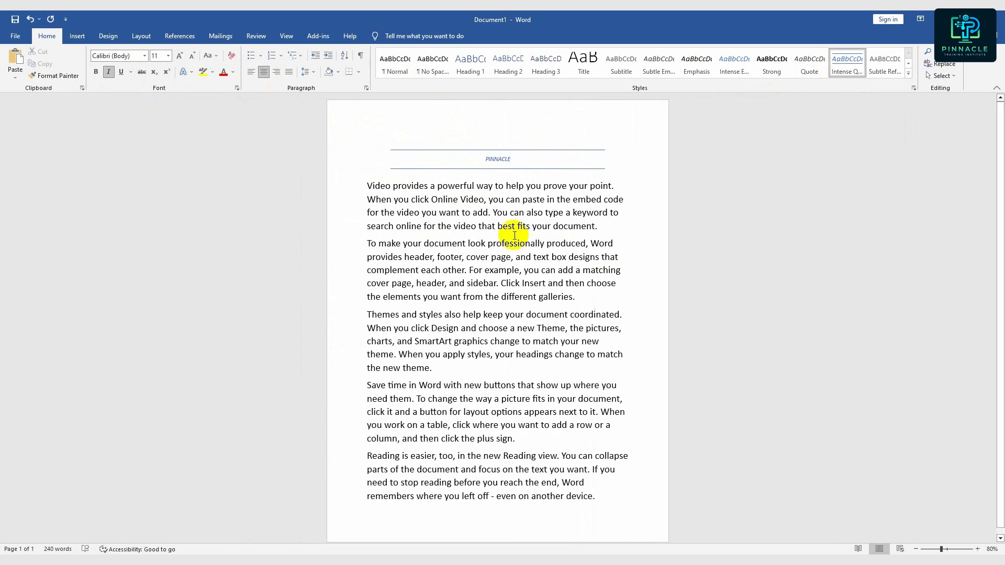
{"action": "left_click_drag", "start_coordinate": [598, 226], "coordinate": [366, 183]}
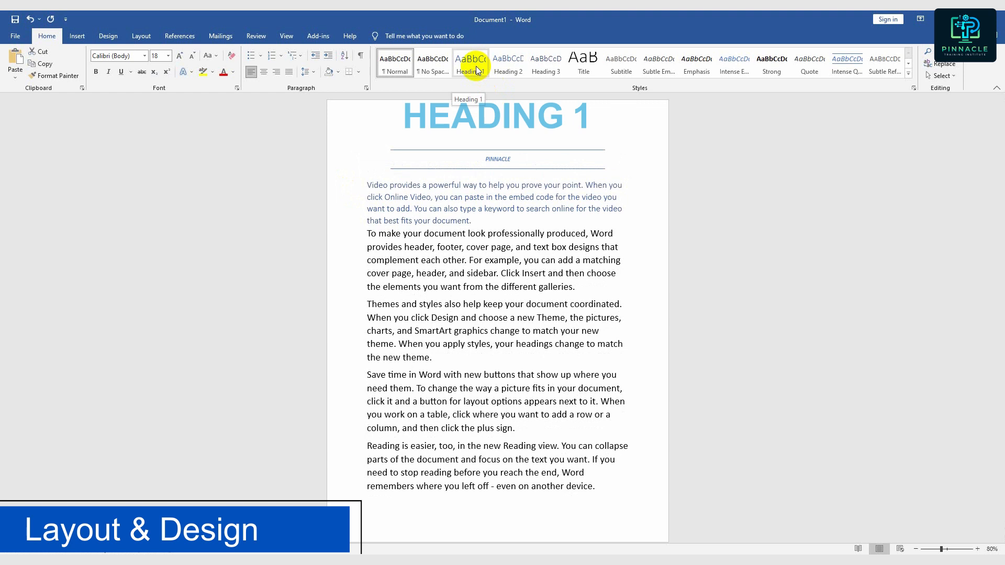
- Apply the Heading 2 style to the second body paragraph and Heading 3 to the third one
{"action": "left_click_drag", "start_coordinate": [578, 287], "coordinate": [375, 235]}
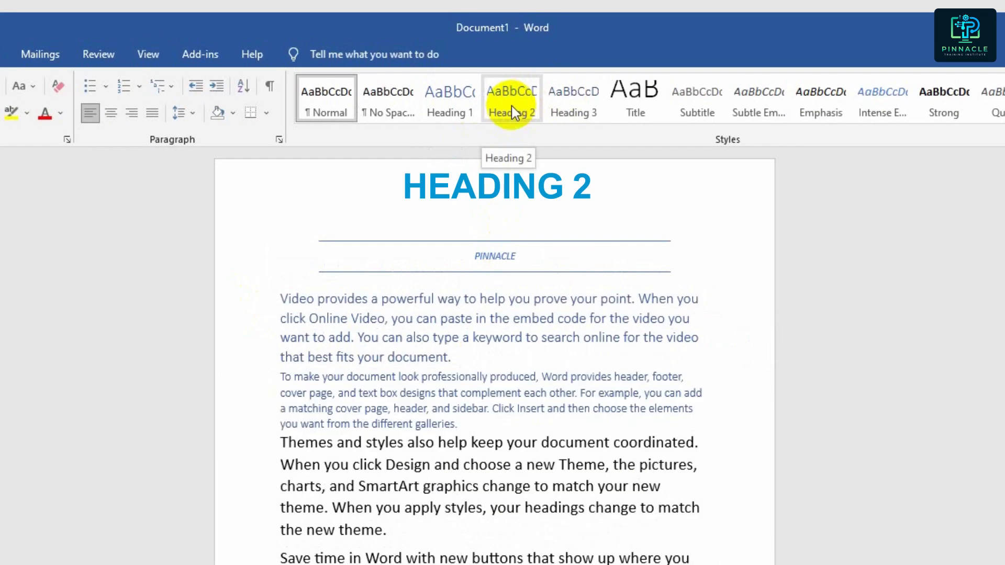
{"action": "left_click", "coordinate": [511, 105]}
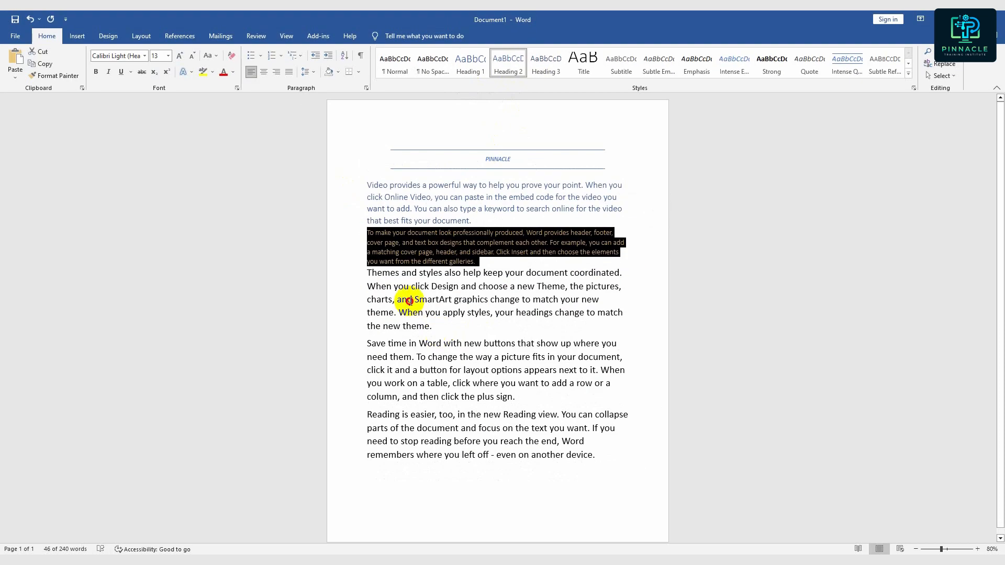
{"action": "left_click_drag", "start_coordinate": [390, 532], "coordinate": [296, 443]}
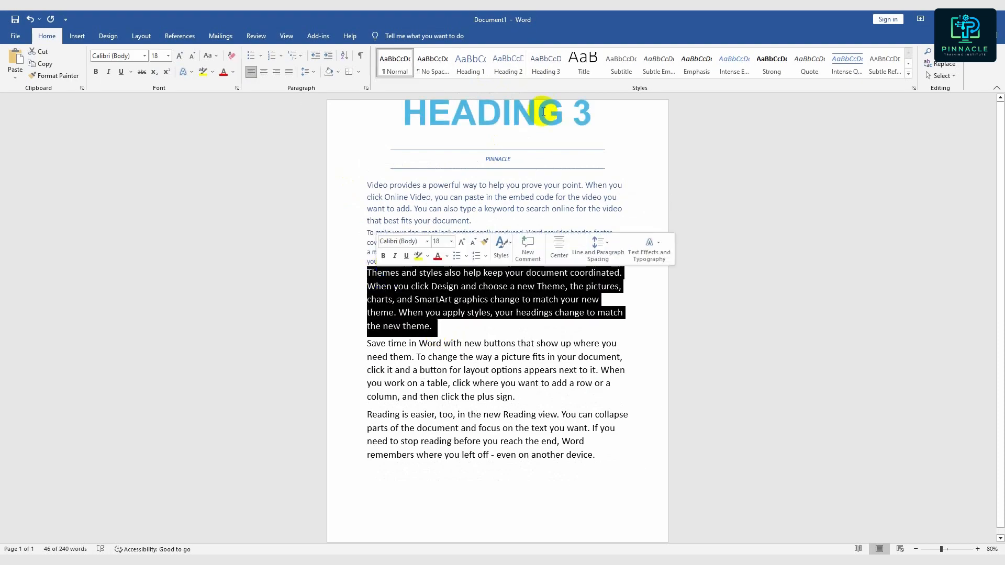
{"action": "left_click", "coordinate": [548, 71]}
{"action": "left_click", "coordinate": [548, 242]}
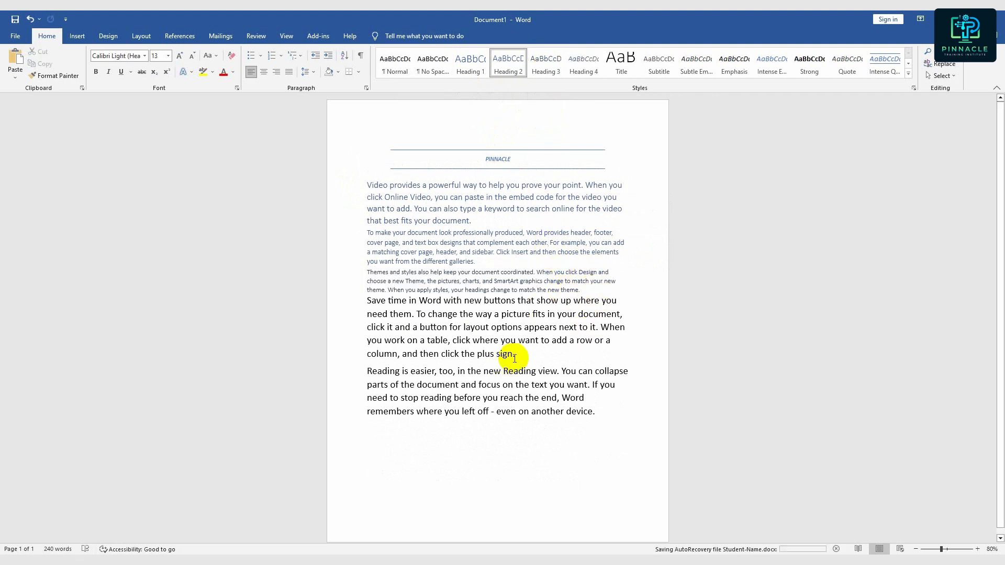
- Apply the List Paragraph style to the fourth body paragraph, starting with "Save time in Word"
{"action": "double_click", "coordinate": [364, 306]}
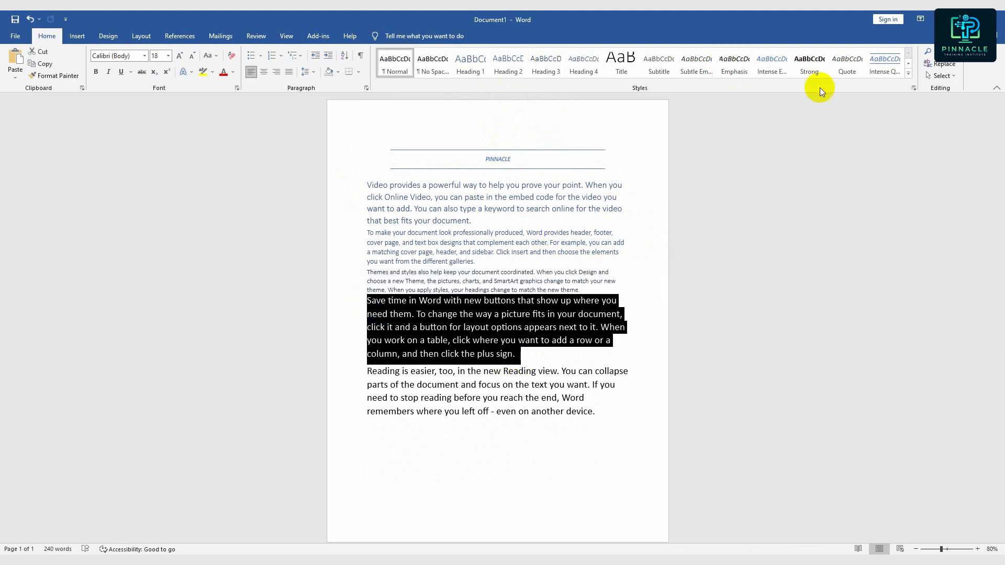
{"action": "left_click", "coordinate": [908, 73]}
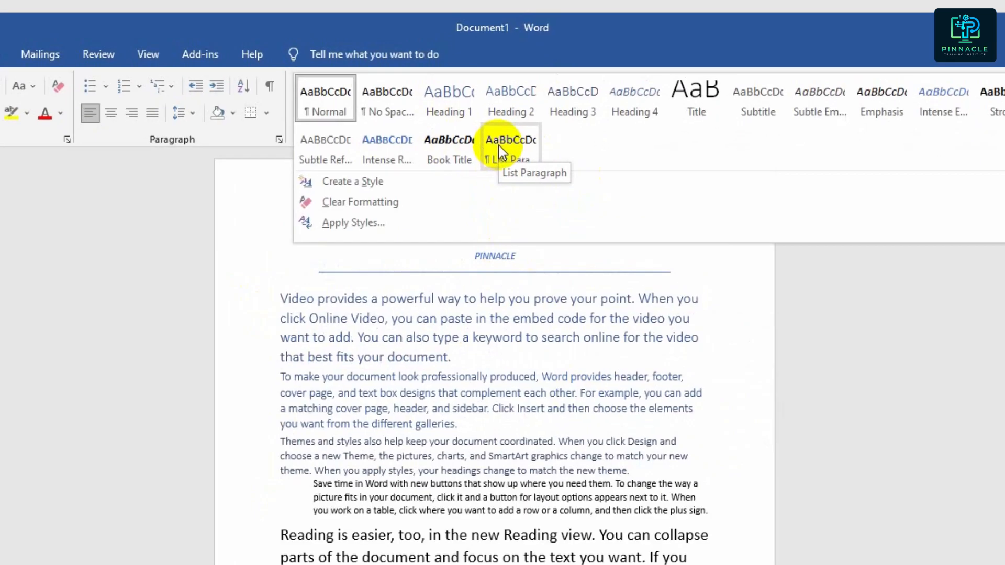
{"action": "left_click", "coordinate": [500, 91]}
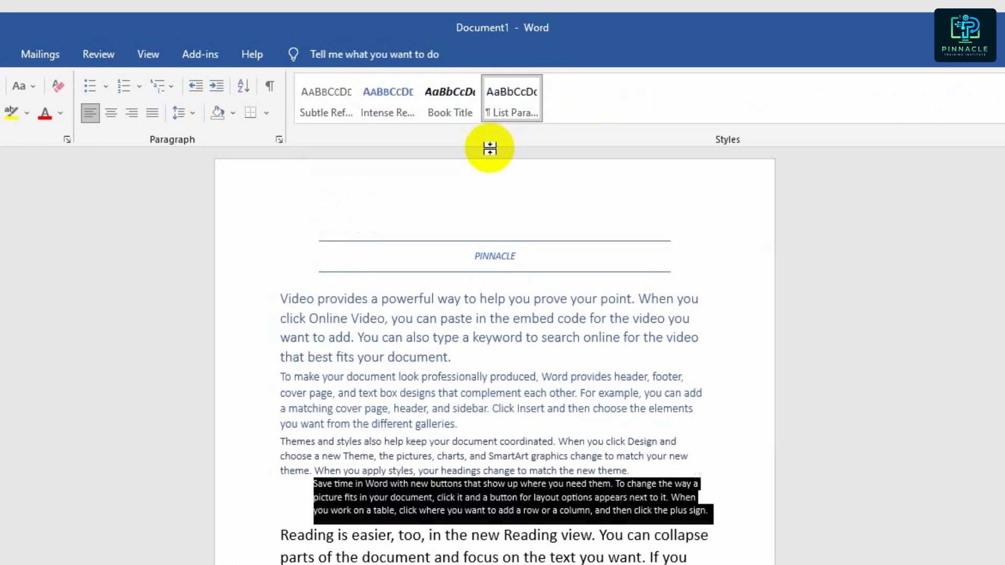
{"action": "left_click", "coordinate": [402, 536]}
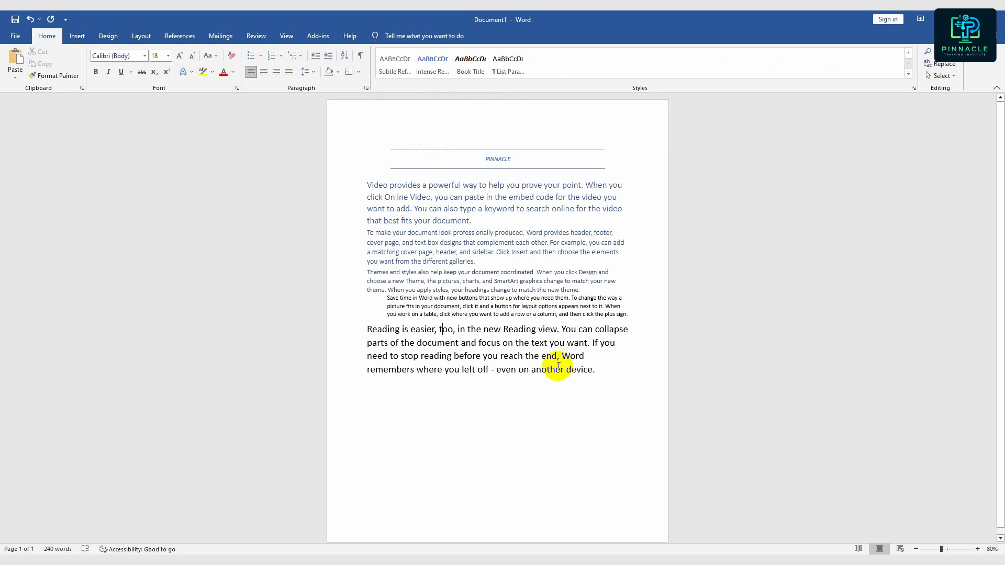
- Preview document themes, style sets and theme color sets, and apply the Shaded style set to the document
{"action": "left_click", "coordinate": [108, 36]}
{"action": "left_click", "coordinate": [16, 61]}
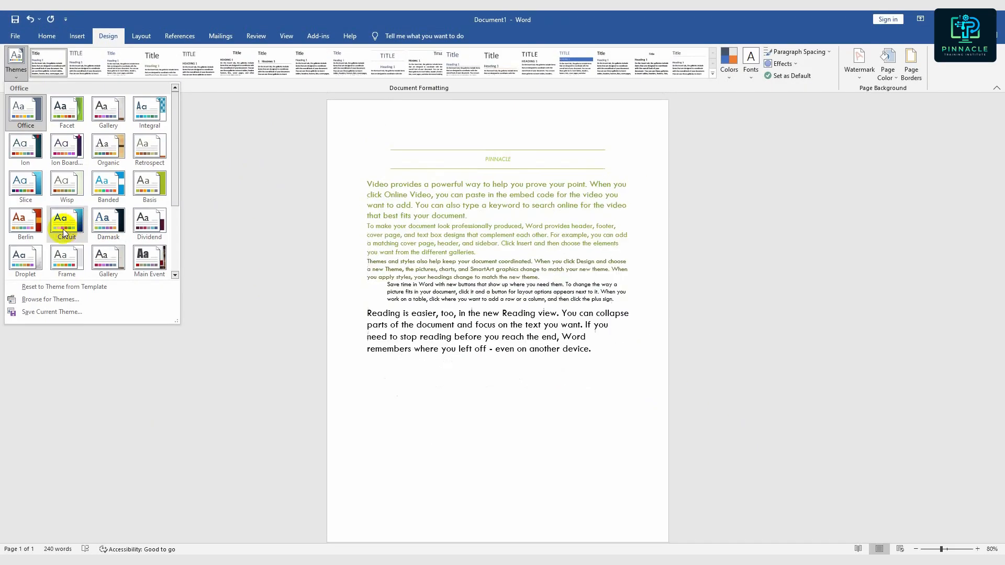
{"action": "left_click", "coordinate": [63, 232]}
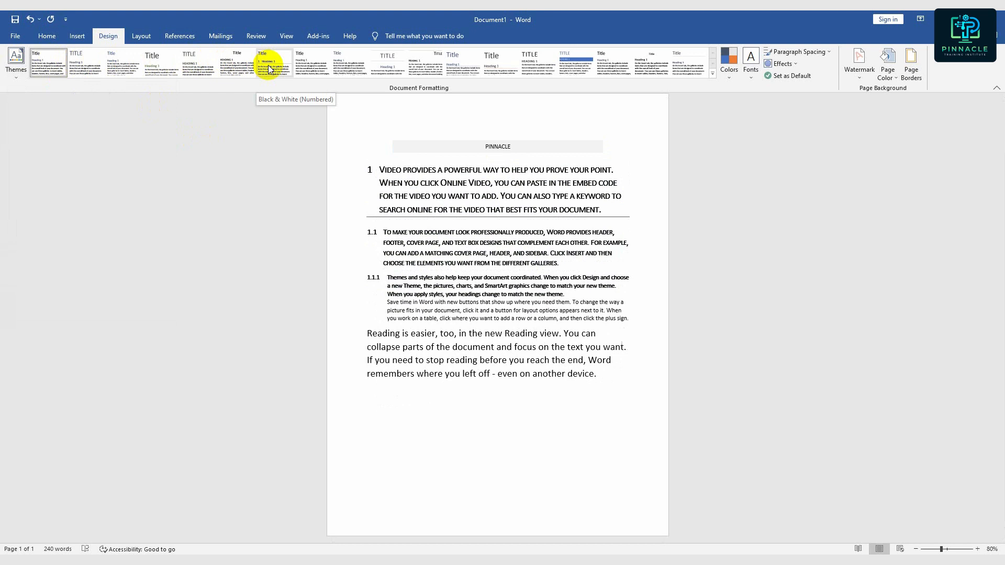
{"action": "left_click", "coordinate": [304, 68]}
{"action": "triple_click", "coordinate": [371, 188]}
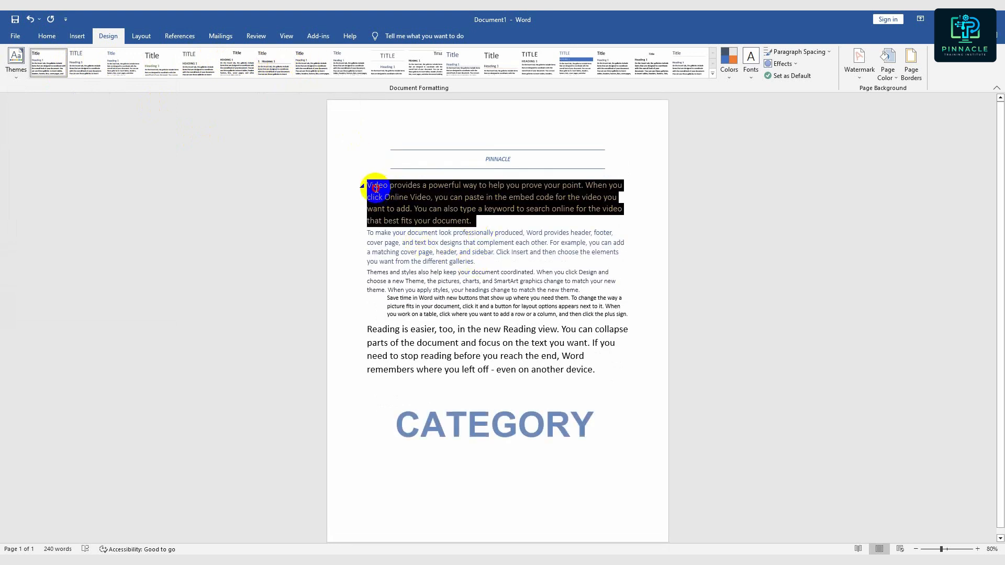
{"action": "triple_click", "coordinate": [471, 254]}
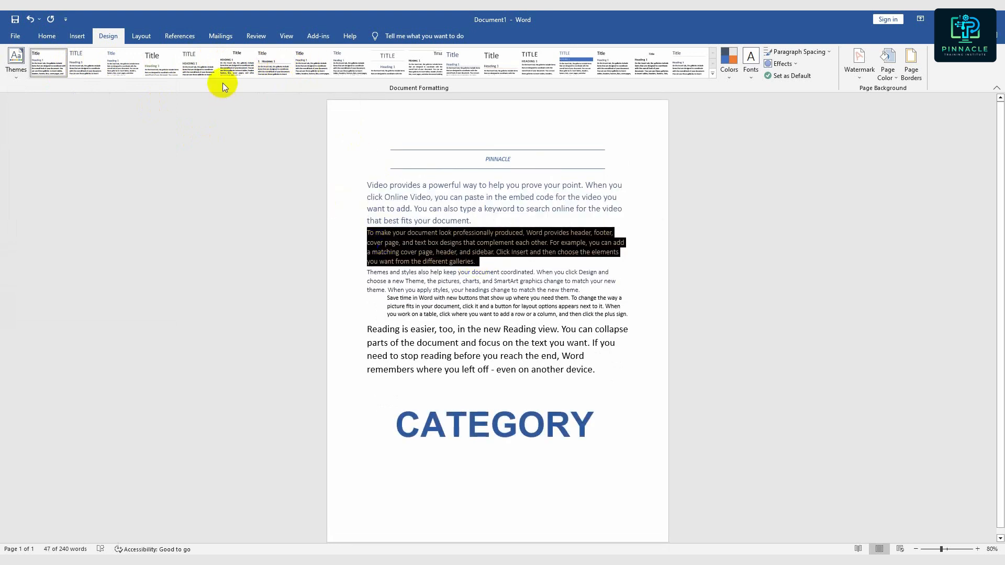
{"action": "left_click", "coordinate": [534, 386]}
{"action": "left_click", "coordinate": [729, 62]}
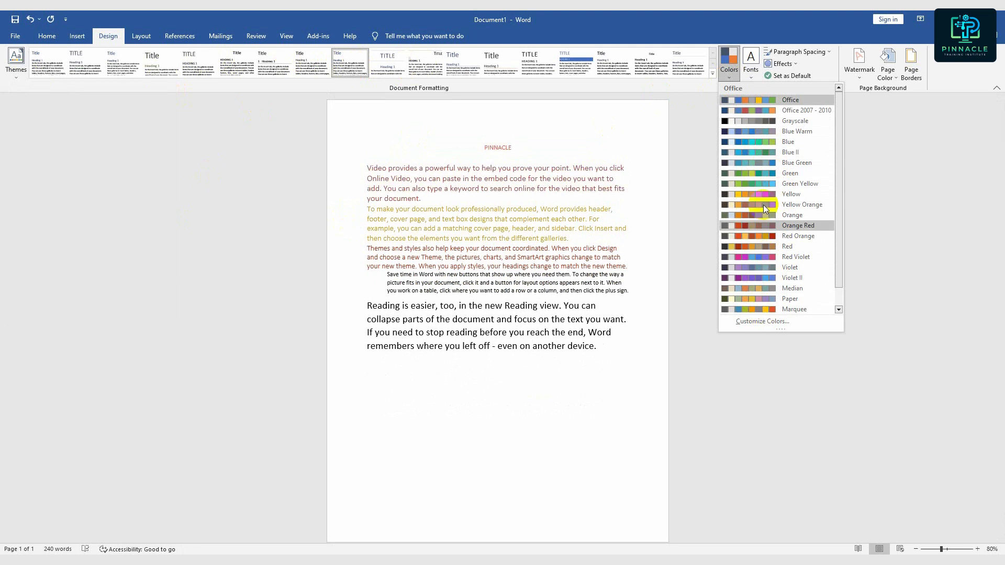
{"action": "left_click", "coordinate": [830, 78]}
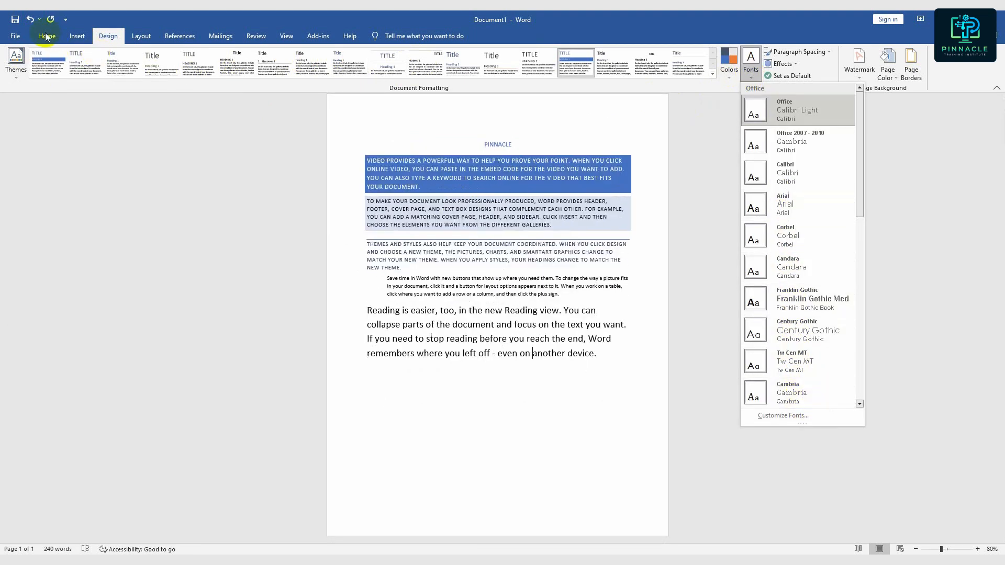
- Look through the theme fonts, the paragraph spacing presets and the theme effects without applying any
{"action": "scroll", "coordinate": [834, 348], "scroll_direction": "down", "scroll_amount": 3}
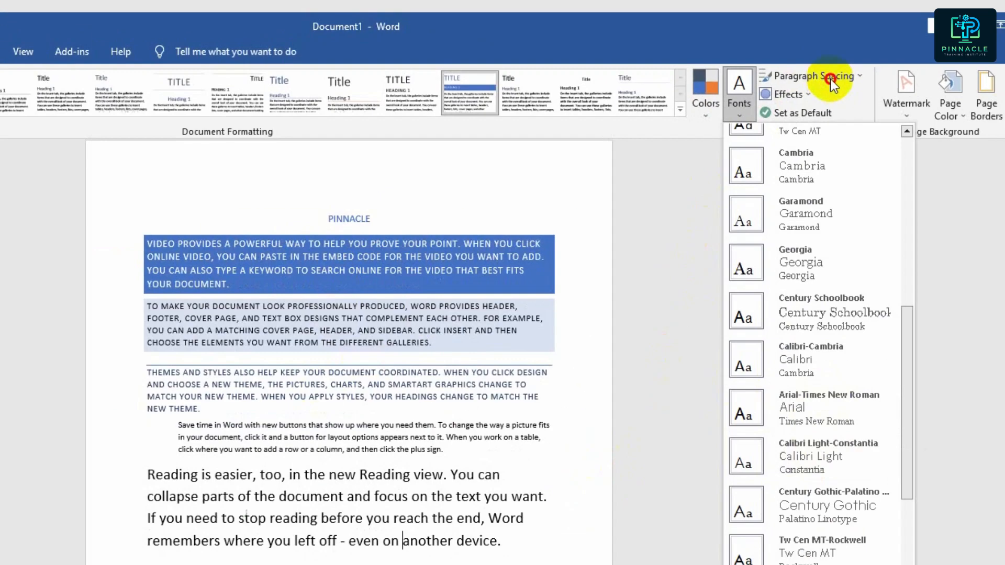
{"action": "left_click", "coordinate": [809, 52]}
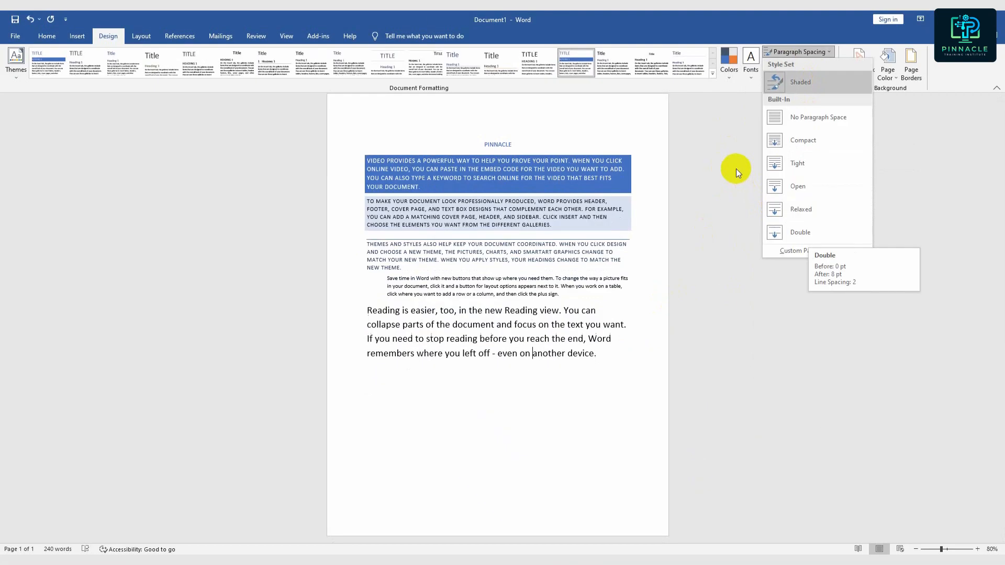
{"action": "left_click", "coordinate": [791, 115]}
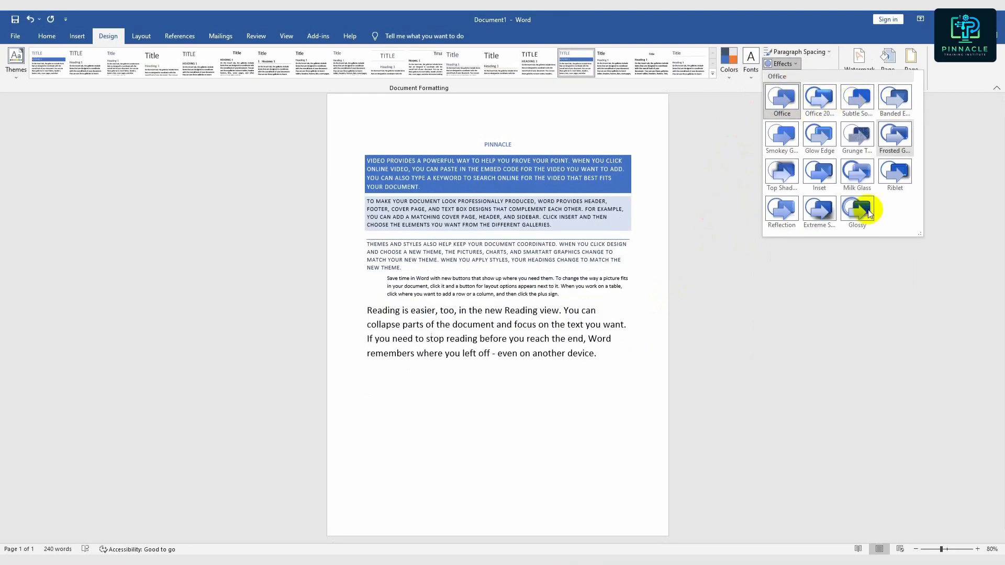
{"action": "left_click", "coordinate": [566, 295]}
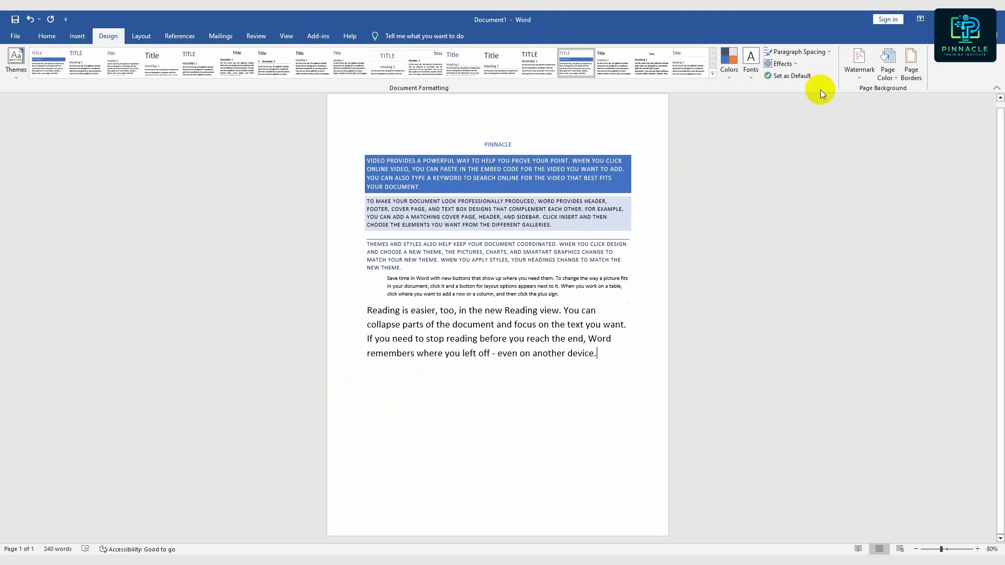
- Add the DO NOT COPY 1 watermark and customize its text to PINNACLE
{"action": "left_click", "coordinate": [859, 77]}
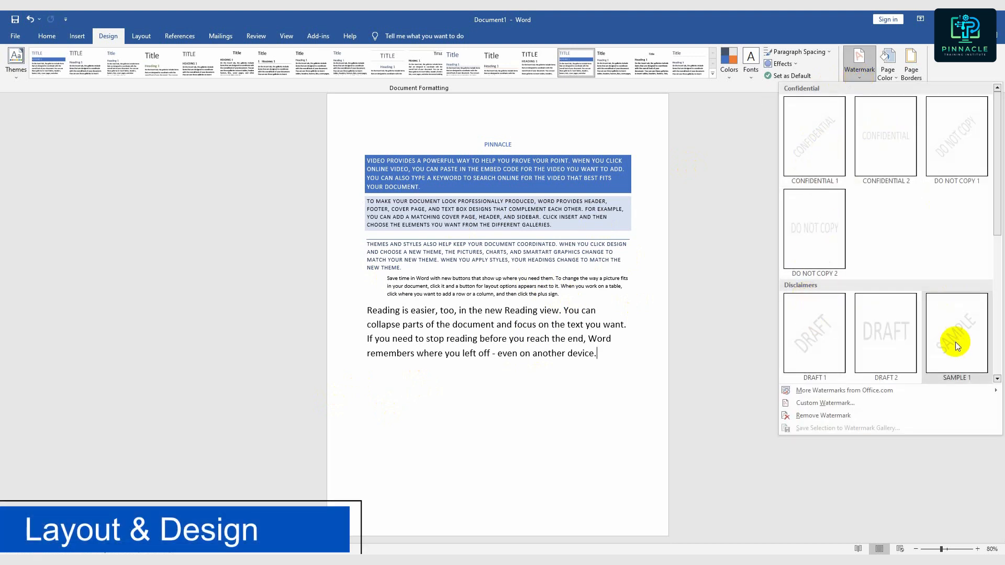
{"action": "left_click", "coordinate": [959, 126]}
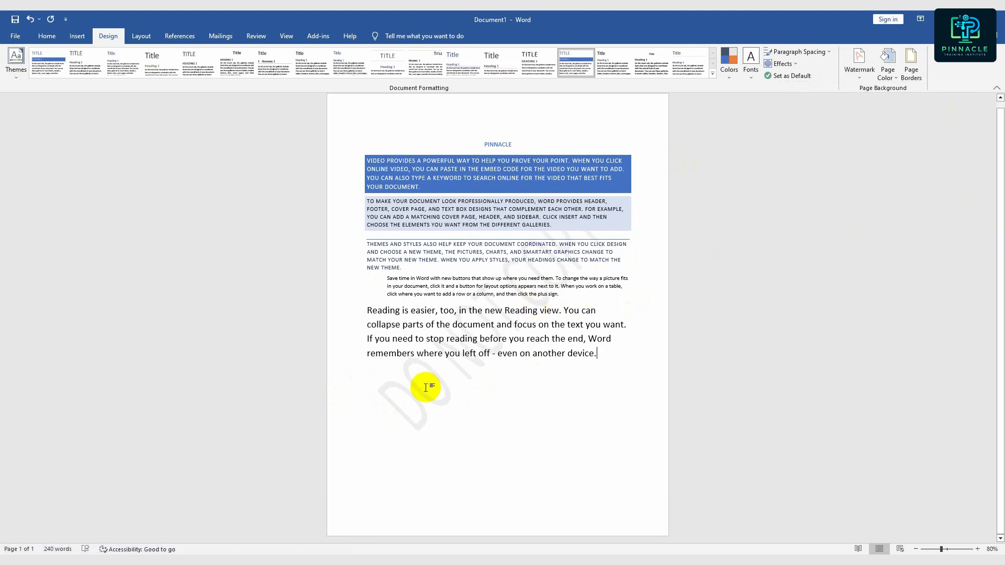
{"action": "left_click", "coordinate": [859, 62]}
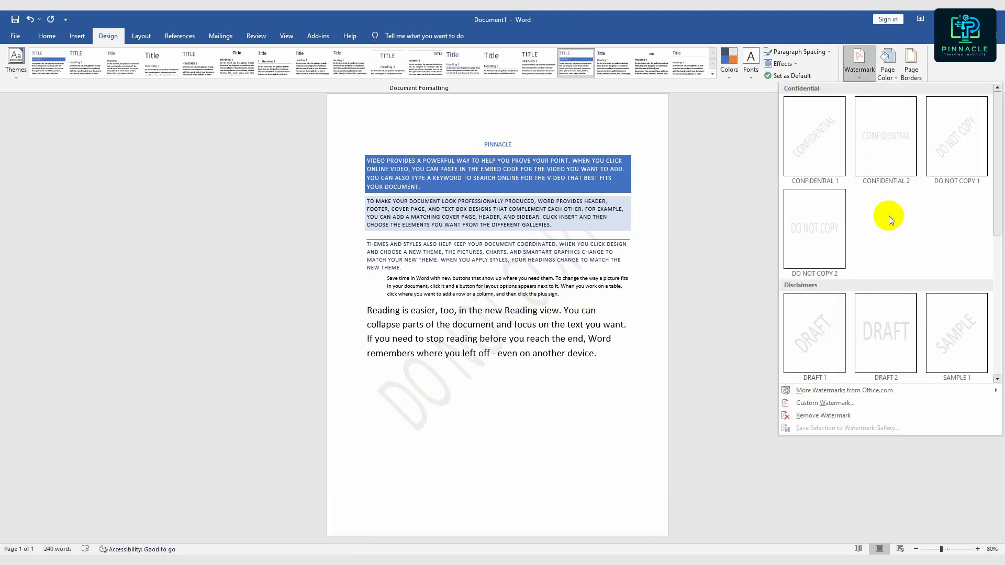
{"action": "left_click", "coordinate": [836, 403]}
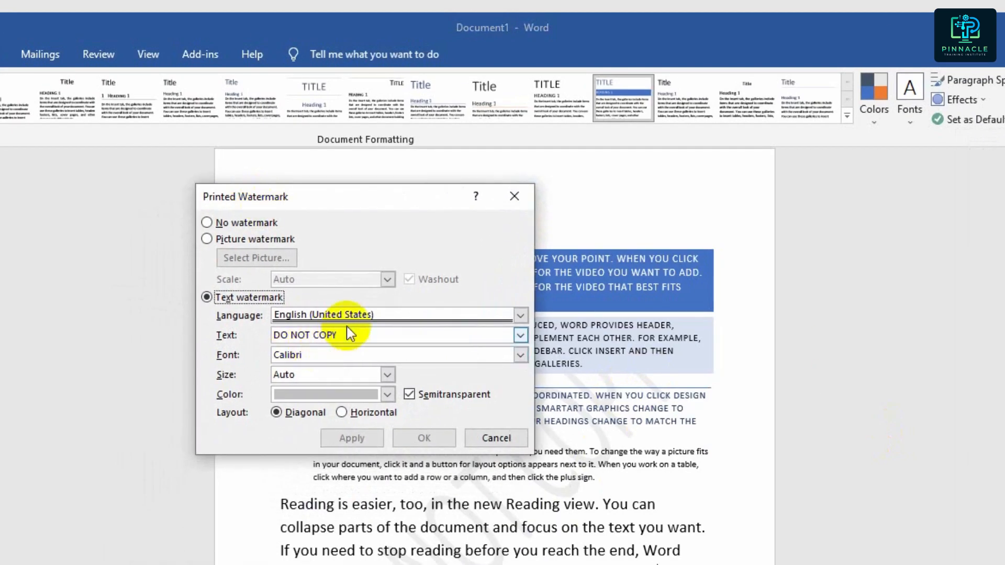
{"action": "left_click", "coordinate": [227, 337]}
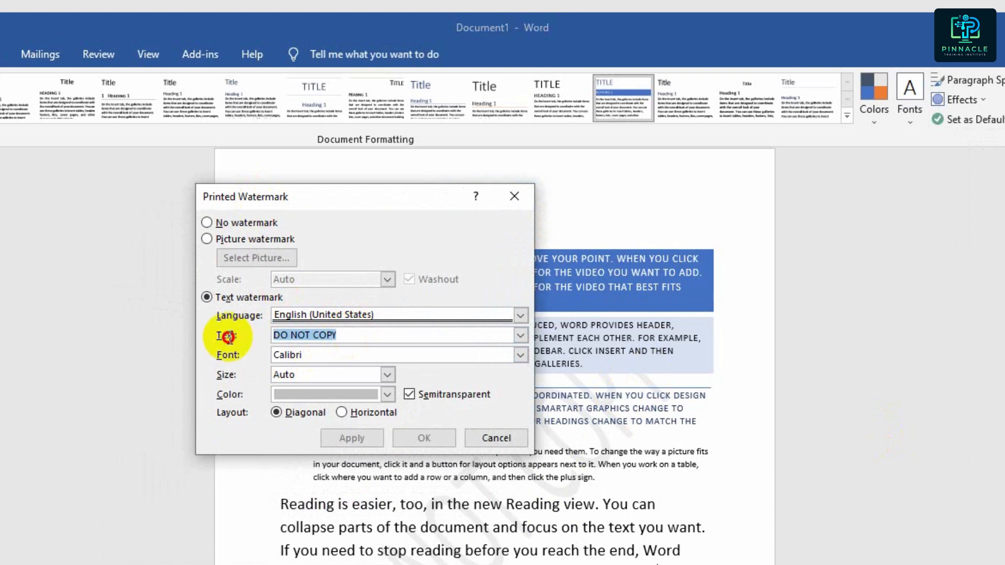
{"action": "type", "text": "PINNACLE"}
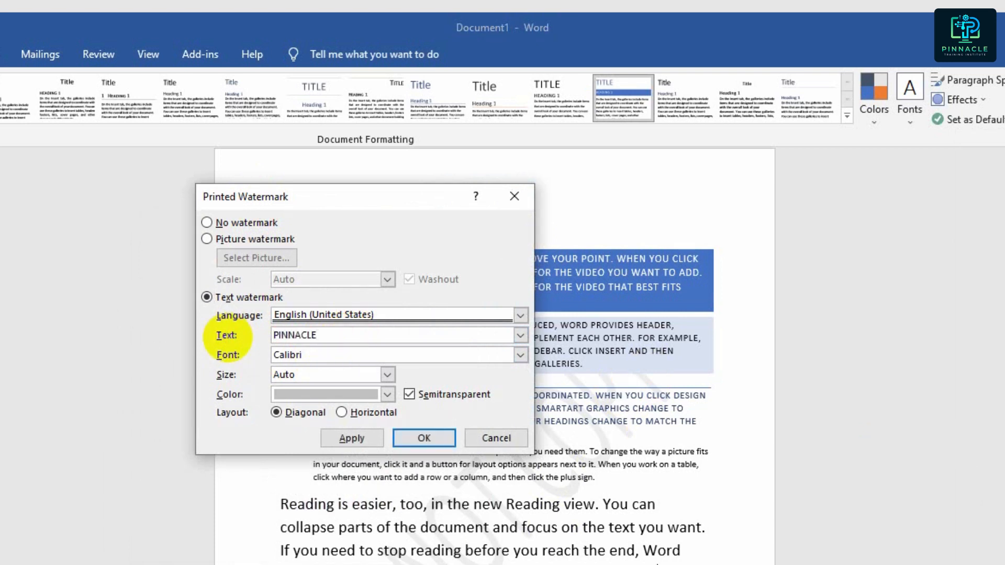
{"action": "left_click", "coordinate": [361, 441]}
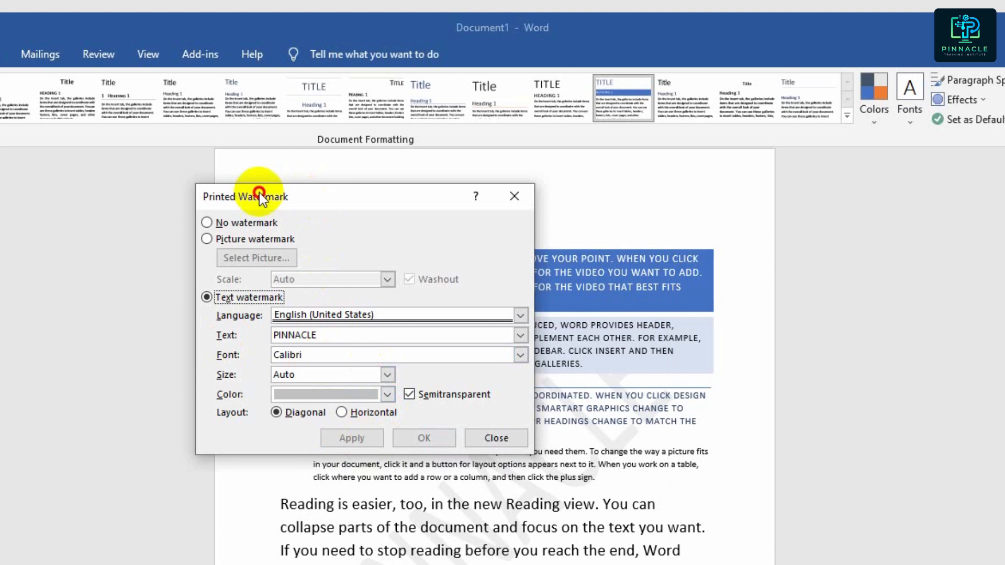
- Uncover the page behind the watermark settings and apply a Horizontal layout to the PINNACLE watermark
{"action": "left_click_drag", "start_coordinate": [262, 197], "coordinate": [1, 198]}
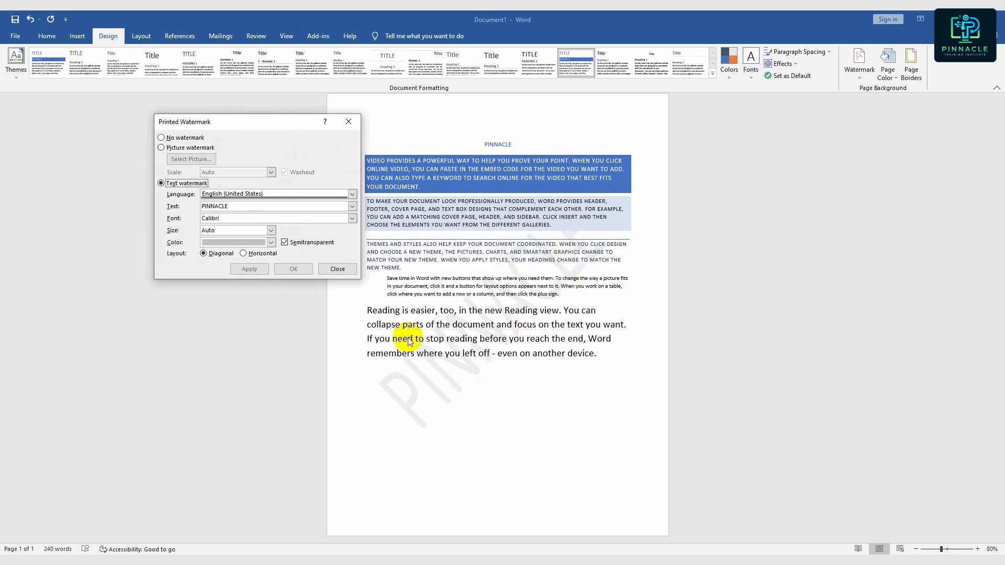
{"action": "left_click", "coordinate": [243, 253]}
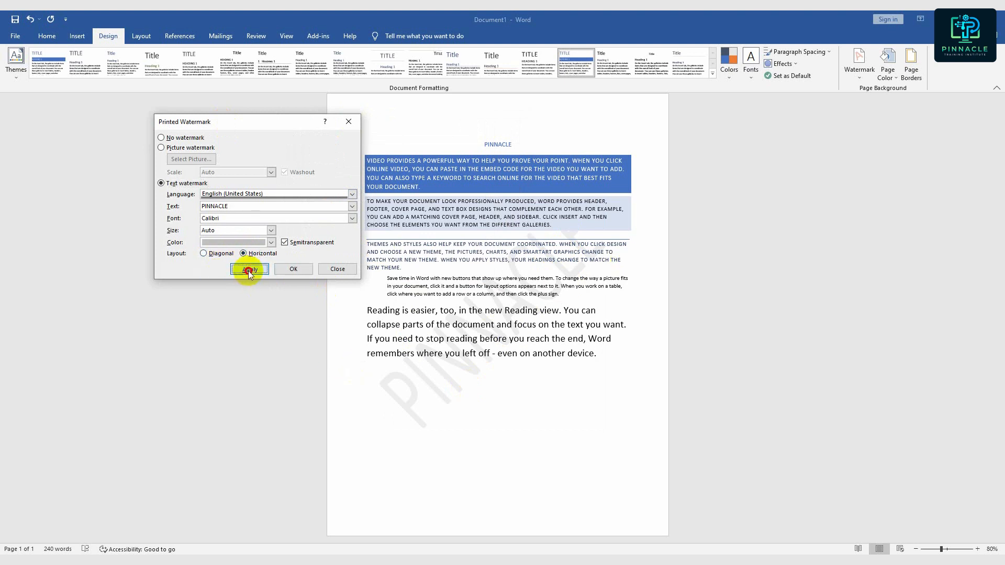
{"action": "left_click", "coordinate": [248, 271]}
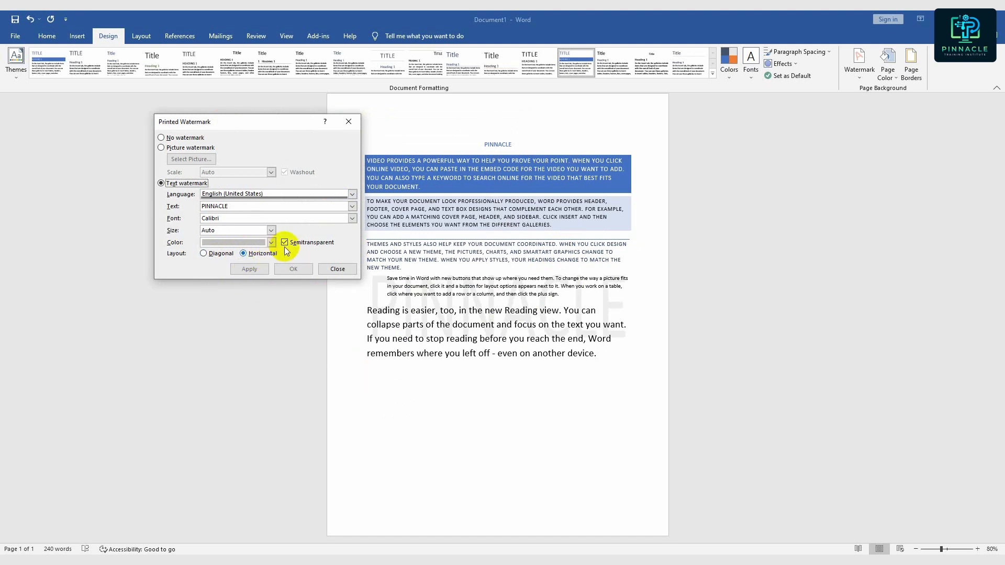
- Try the watermark without the Semitransparent option and restore the option
{"action": "left_click", "coordinate": [285, 244]}
{"action": "left_click", "coordinate": [254, 271]}
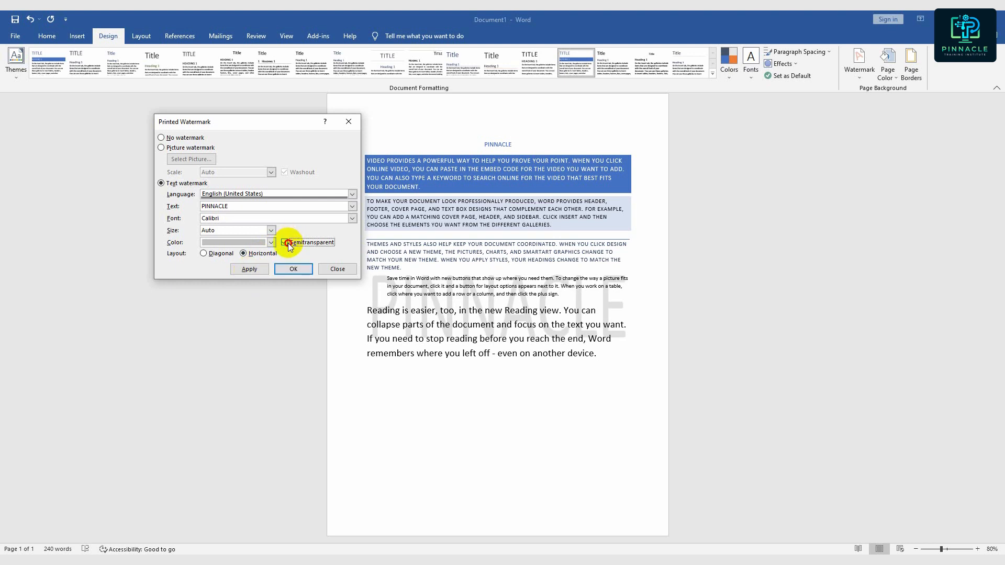
{"action": "left_click", "coordinate": [255, 270]}
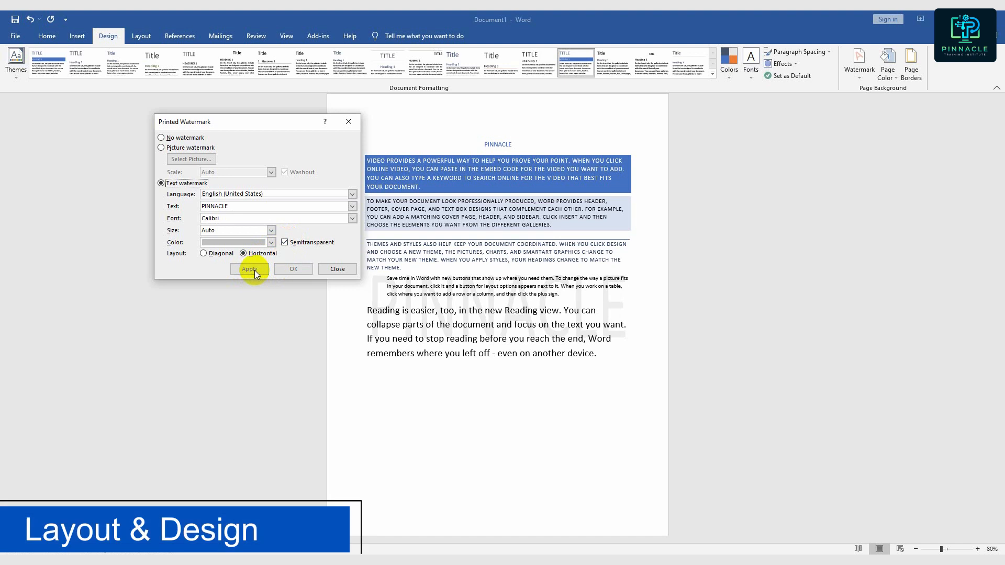
- Turn off the Semitransparent option for the watermark and apply a Diagonal layout
{"action": "left_click", "coordinate": [285, 242]}
{"action": "left_click", "coordinate": [253, 270]}
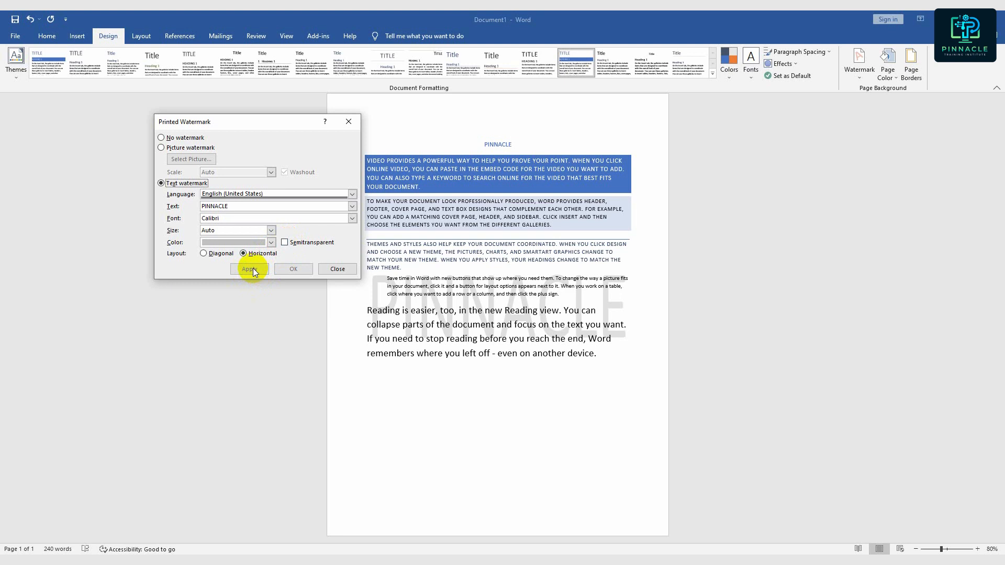
{"action": "left_click", "coordinate": [204, 254]}
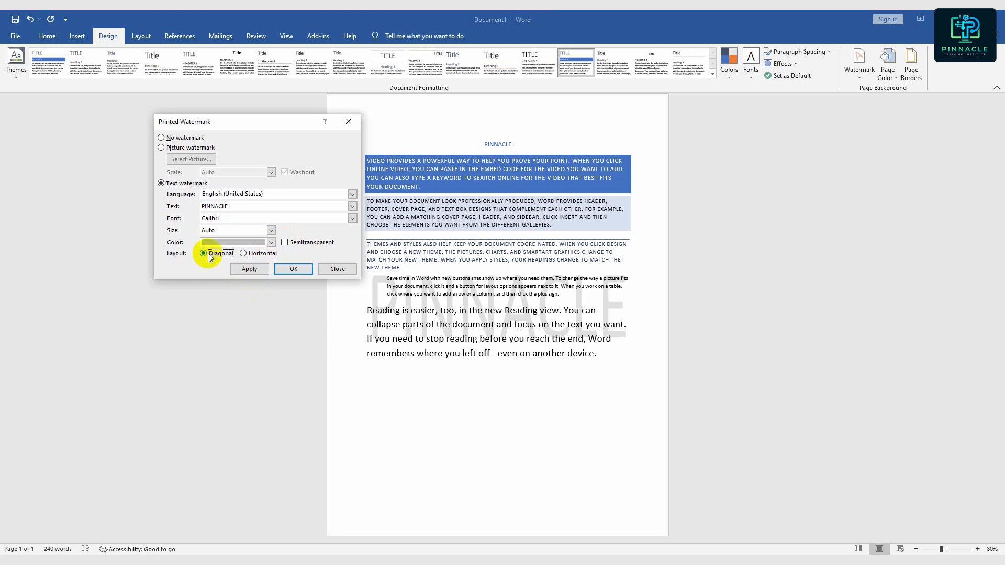
{"action": "left_click", "coordinate": [254, 268]}
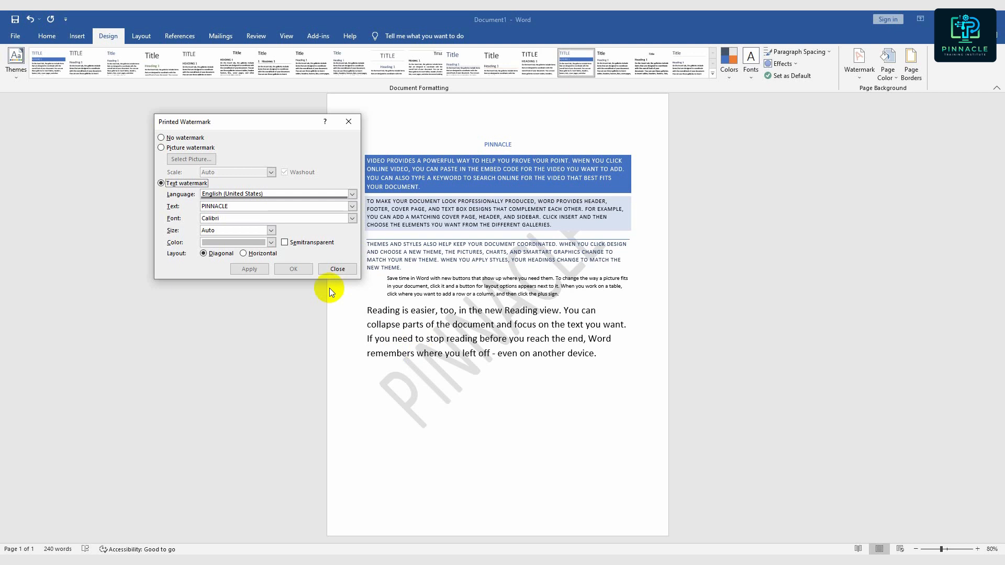
- Set the PINNACLE watermark's color to black and apply it with the Diagonal layout
{"action": "left_click", "coordinate": [256, 254]}
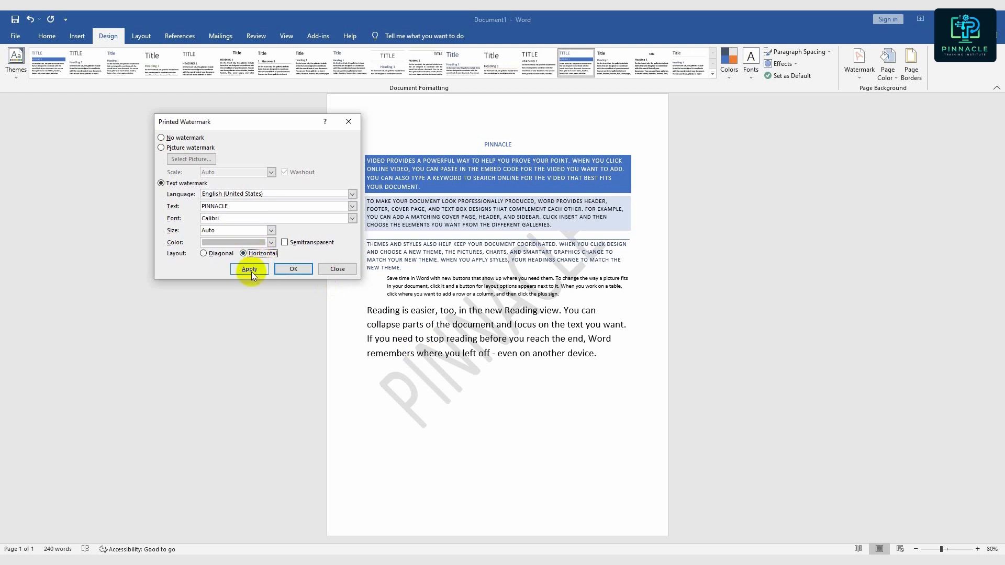
{"action": "left_click", "coordinate": [213, 255]}
{"action": "left_click", "coordinate": [235, 242]}
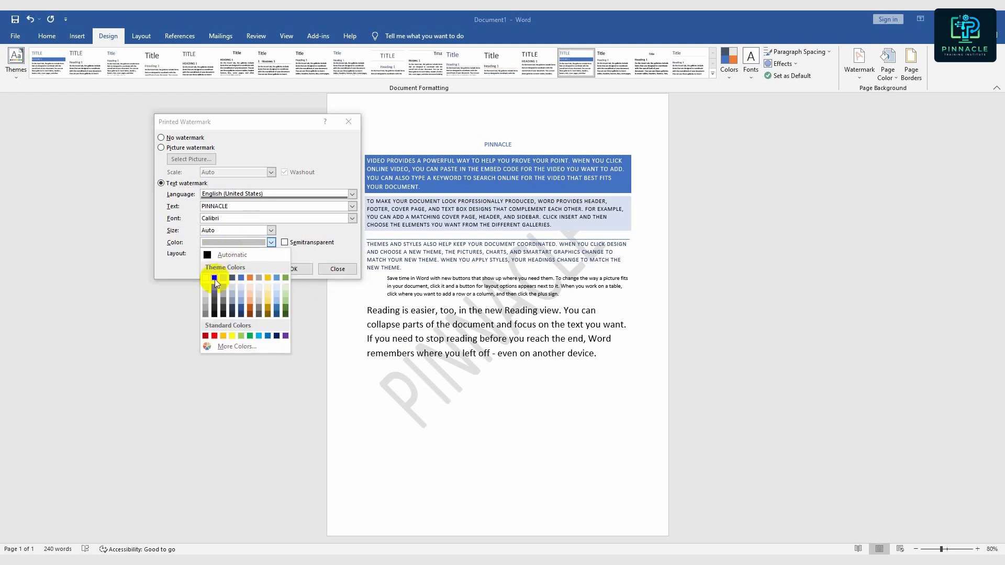
{"action": "left_click", "coordinate": [216, 277]}
{"action": "left_click", "coordinate": [247, 267]}
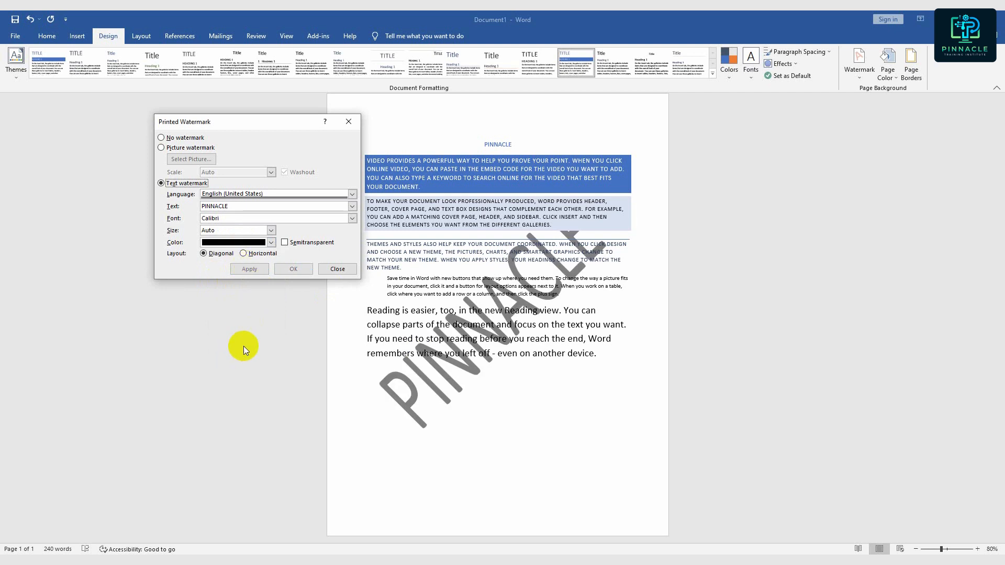
- Make the black PINNACLE watermark semitransparent, apply it, and check the available size options
{"action": "left_click", "coordinate": [285, 242]}
{"action": "left_click", "coordinate": [238, 269]}
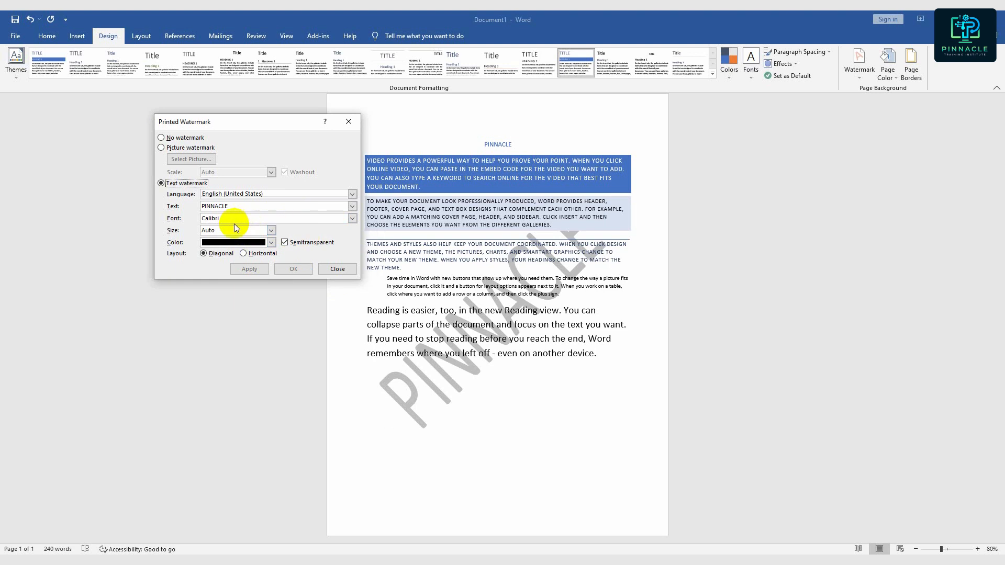
{"action": "left_click", "coordinate": [273, 232]}
{"action": "left_click", "coordinate": [270, 231]}
{"action": "mouse_move", "coordinate": [201, 128]}
{"action": "left_mouse_down"}
{"action": "mouse_move", "coordinate": [271, 129]}
{"action": "mouse_move", "coordinate": [200, 126]}
{"action": "left_mouse_up"}
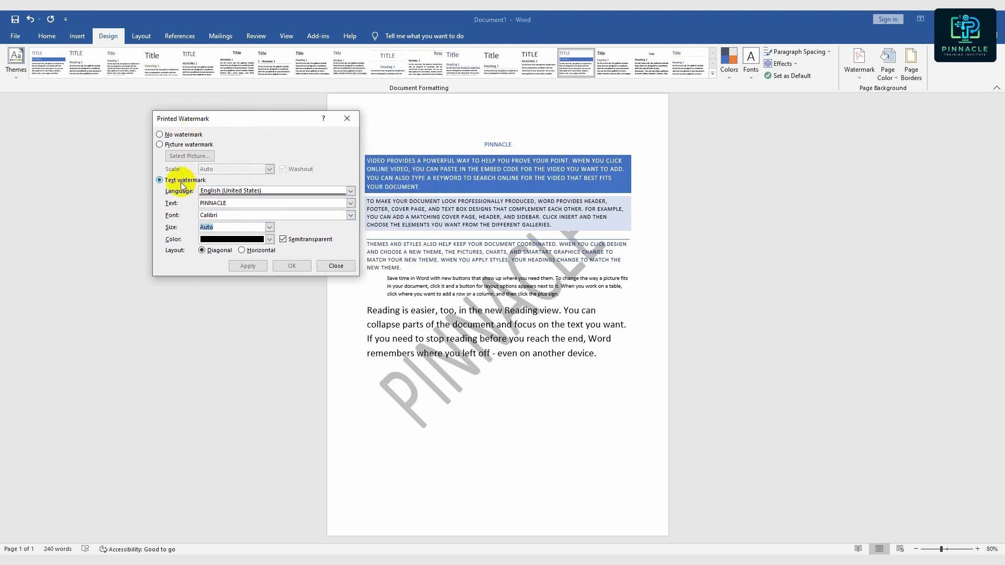
- Replace the text watermark with a picture watermark using png-clipart-logo-community-text-logo.png from the Downloads folder
{"action": "left_click", "coordinate": [179, 147]}
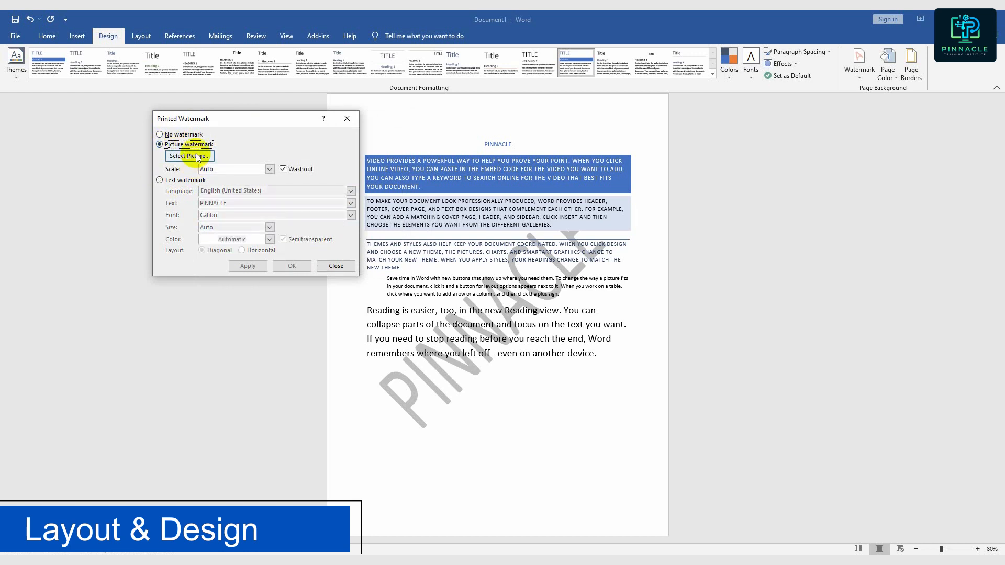
{"action": "left_click", "coordinate": [195, 155]}
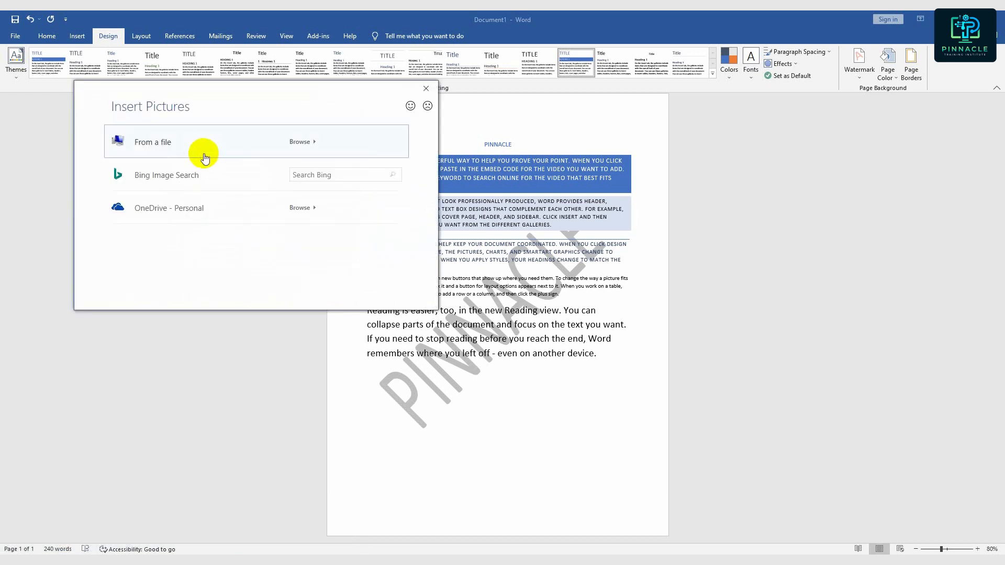
{"action": "left_click", "coordinate": [304, 143]}
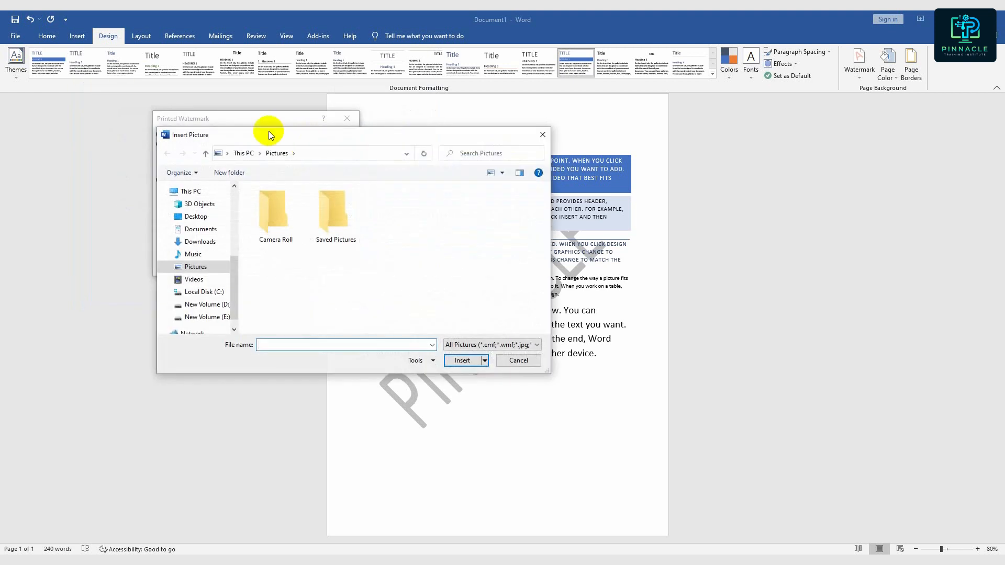
{"action": "left_click", "coordinate": [198, 242]}
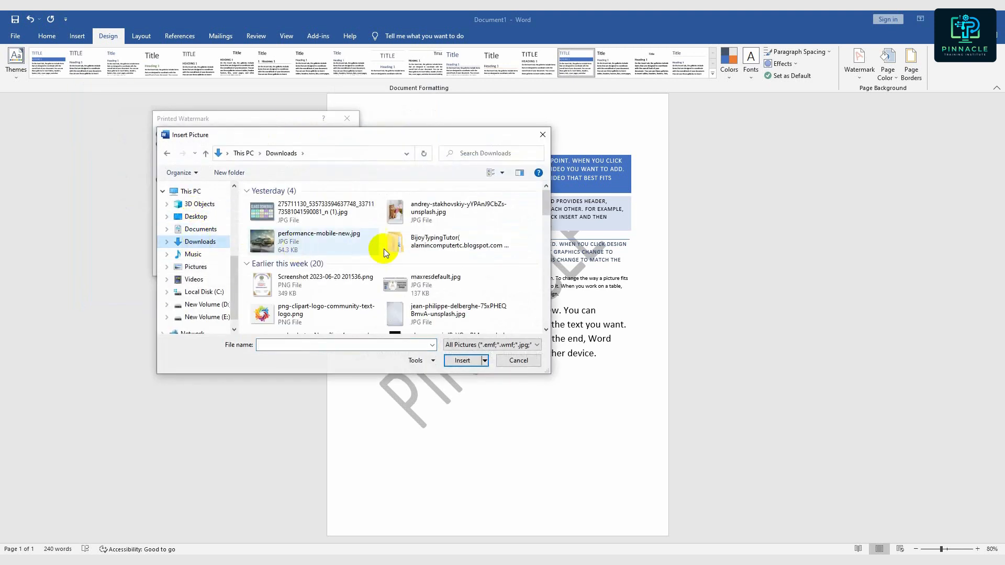
{"action": "left_click", "coordinate": [326, 313]}
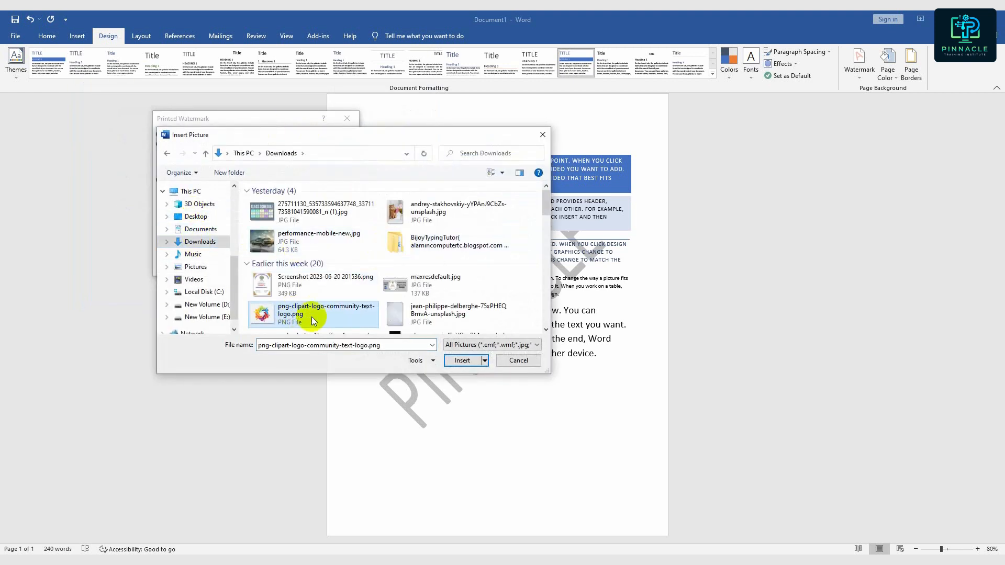
{"action": "left_click", "coordinate": [463, 362]}
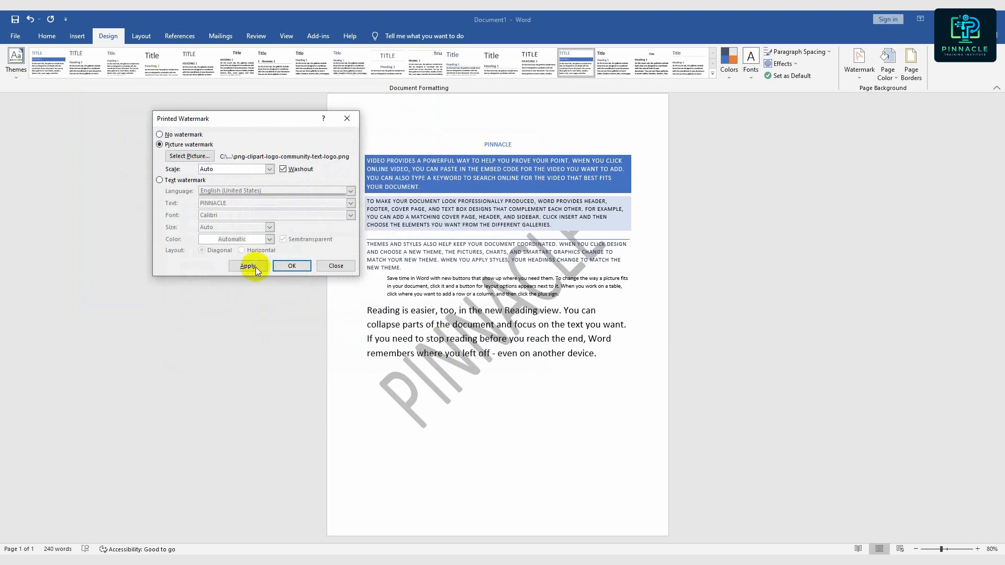
{"action": "left_click", "coordinate": [249, 267]}
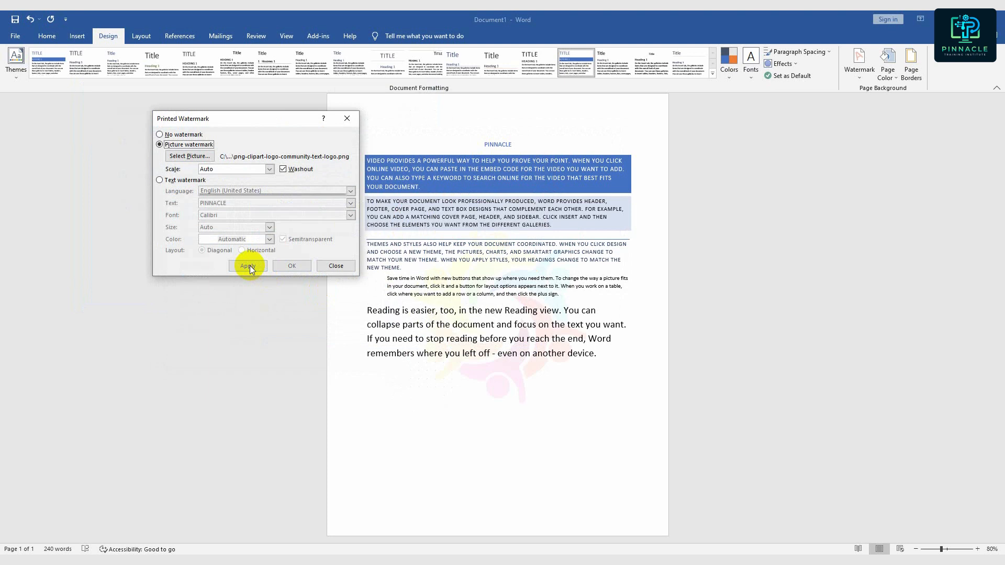
- Try the logo watermark without the Washout option and restore the option
{"action": "left_click_drag", "start_coordinate": [241, 118], "coordinate": [196, 135]}
{"action": "left_click", "coordinate": [251, 189]}
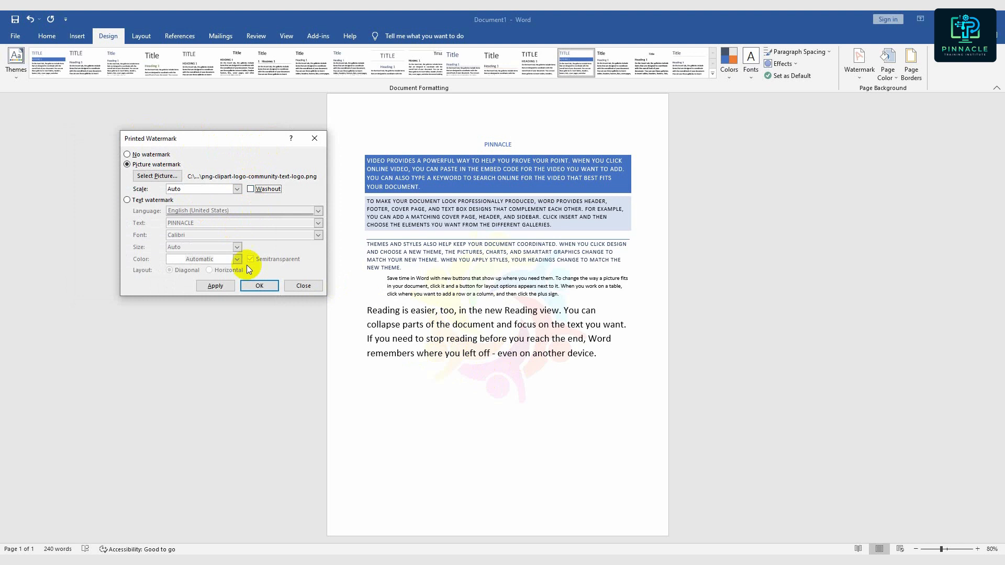
{"action": "left_click", "coordinate": [216, 286]}
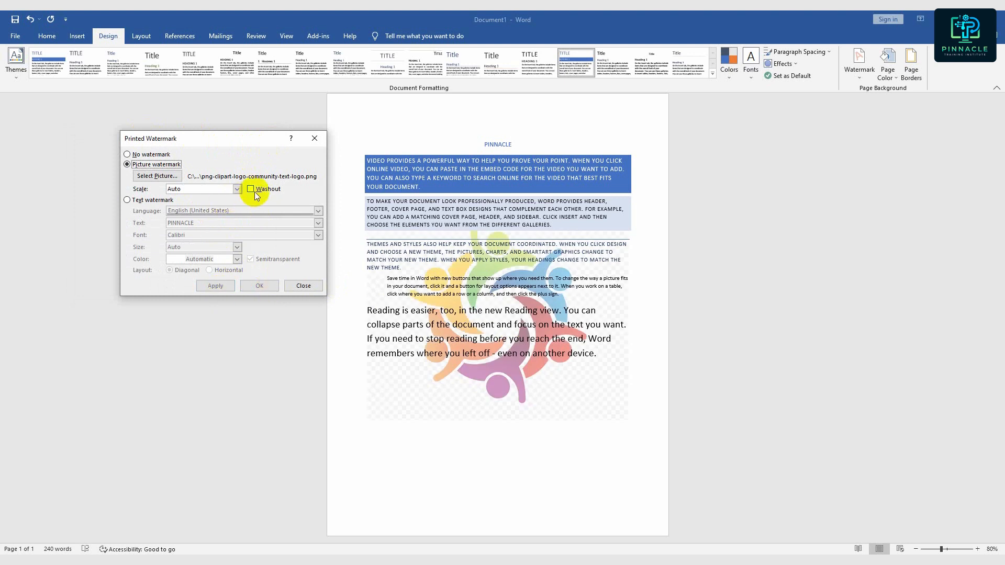
{"action": "left_click", "coordinate": [215, 286]}
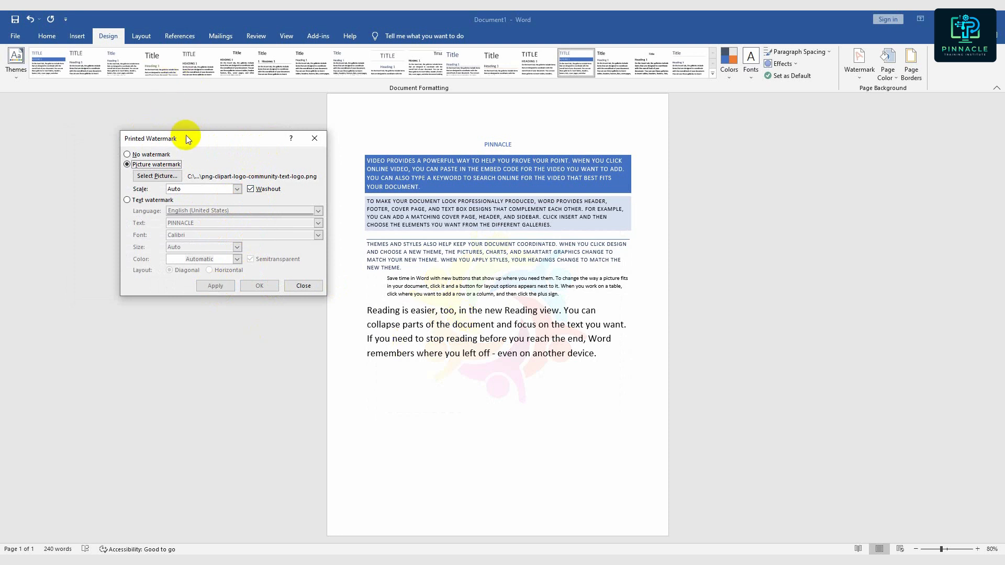
- Try the No watermark option, reapply the logo picture watermark with Washout, and close the watermark settings
{"action": "left_click", "coordinate": [164, 135]}
{"action": "left_click_drag", "start_coordinate": [164, 138], "coordinate": [236, 133]}
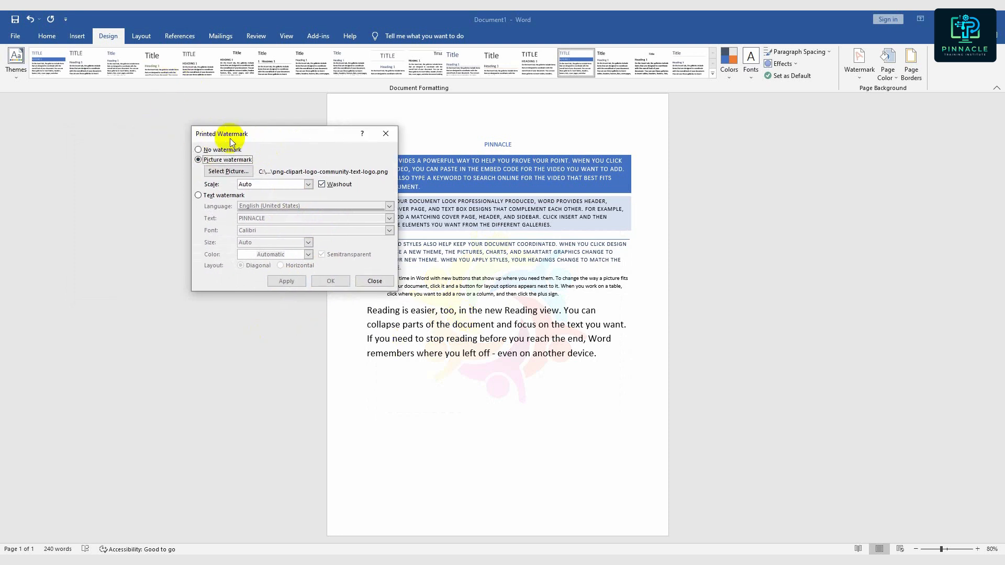
{"action": "left_click", "coordinate": [199, 150]}
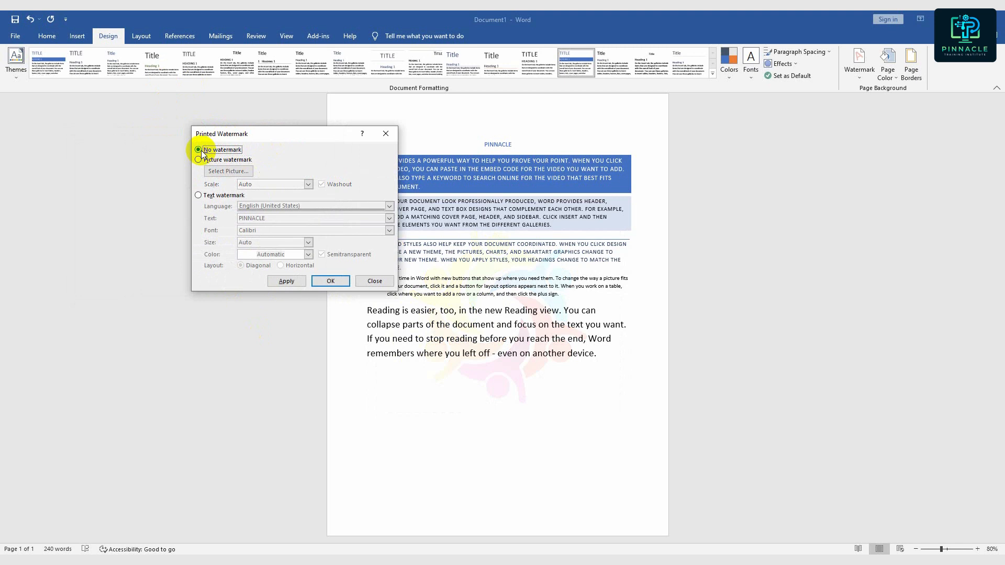
{"action": "left_click", "coordinate": [284, 281]}
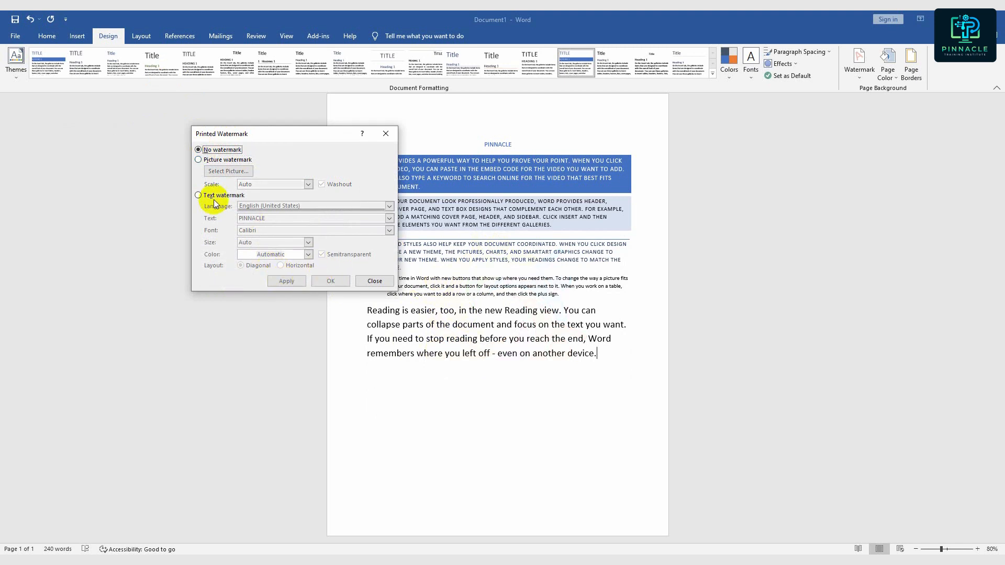
{"action": "left_click", "coordinate": [199, 160]}
{"action": "left_click", "coordinate": [287, 281]}
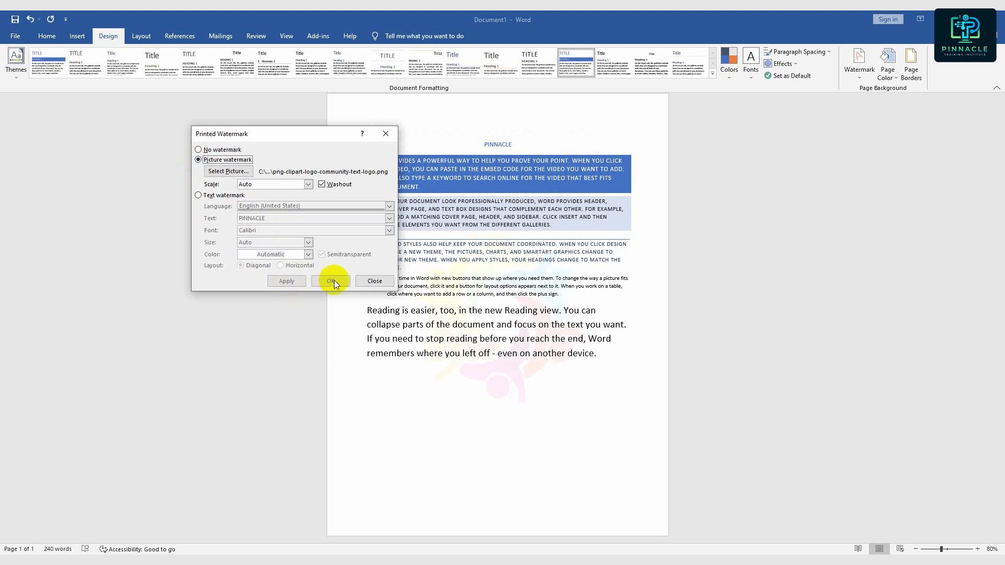
{"action": "left_click", "coordinate": [373, 282]}
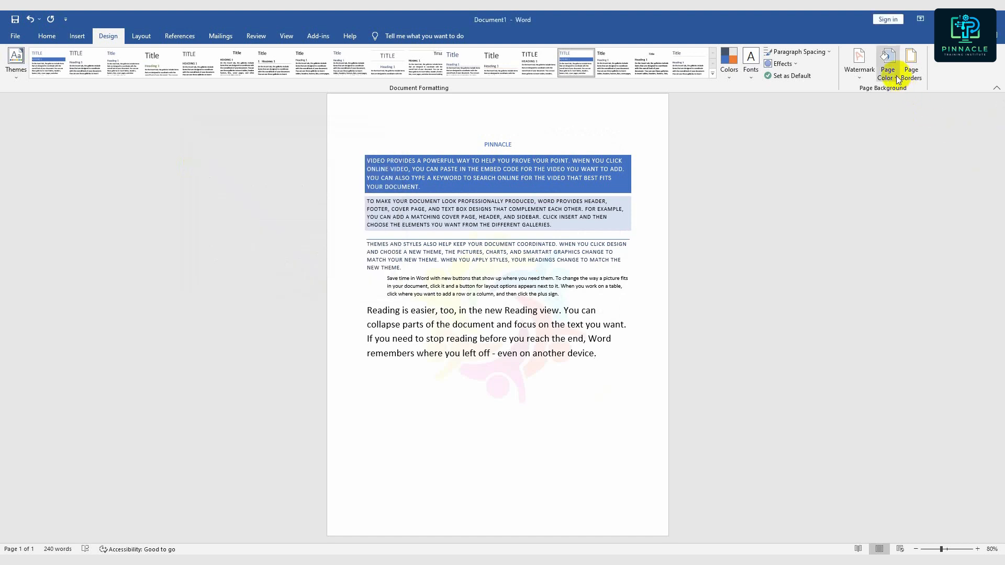
- Remove the logo watermark from the document
{"action": "left_click", "coordinate": [897, 78]}
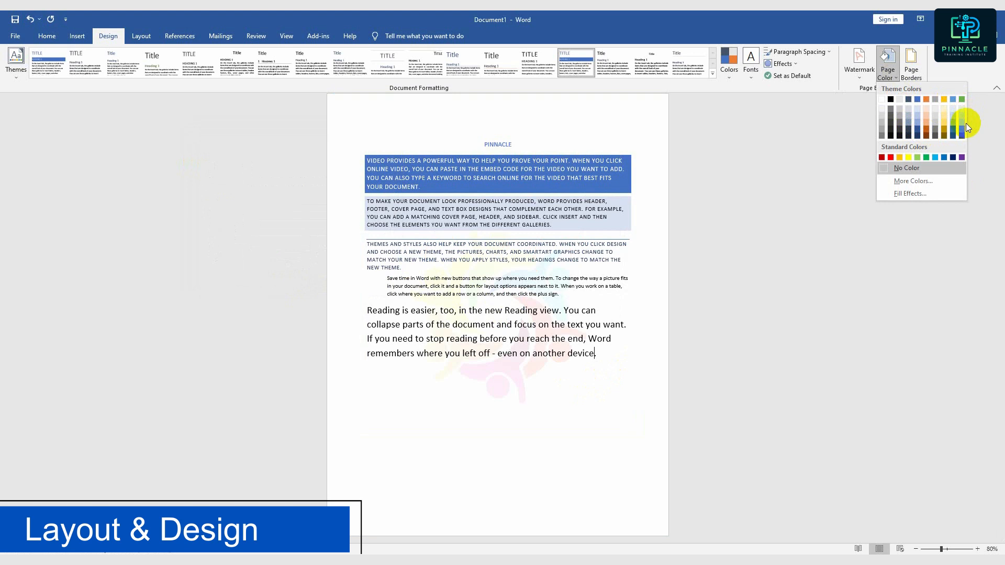
{"action": "left_click", "coordinate": [863, 104]}
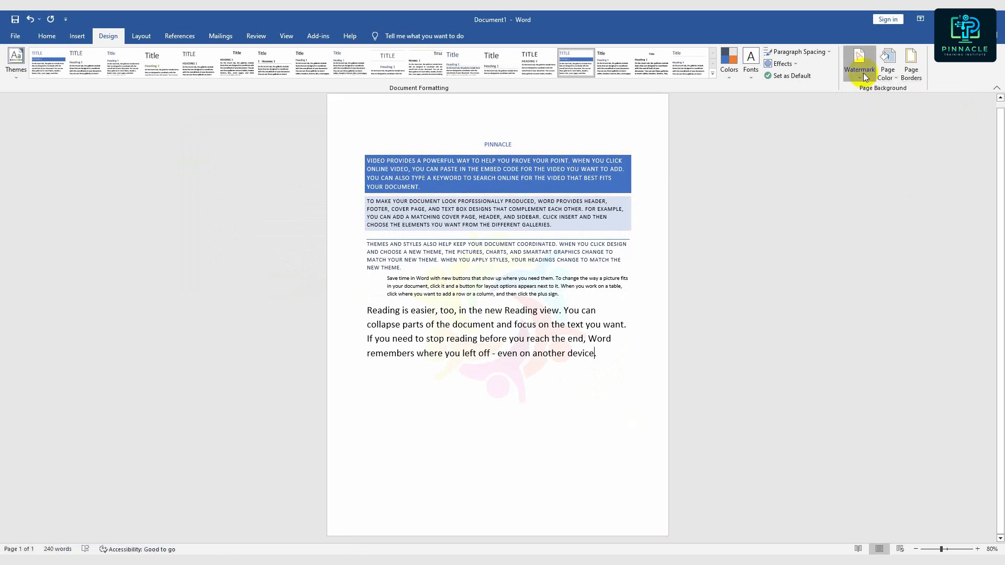
{"action": "left_click", "coordinate": [859, 65]}
{"action": "left_click", "coordinate": [819, 415]}
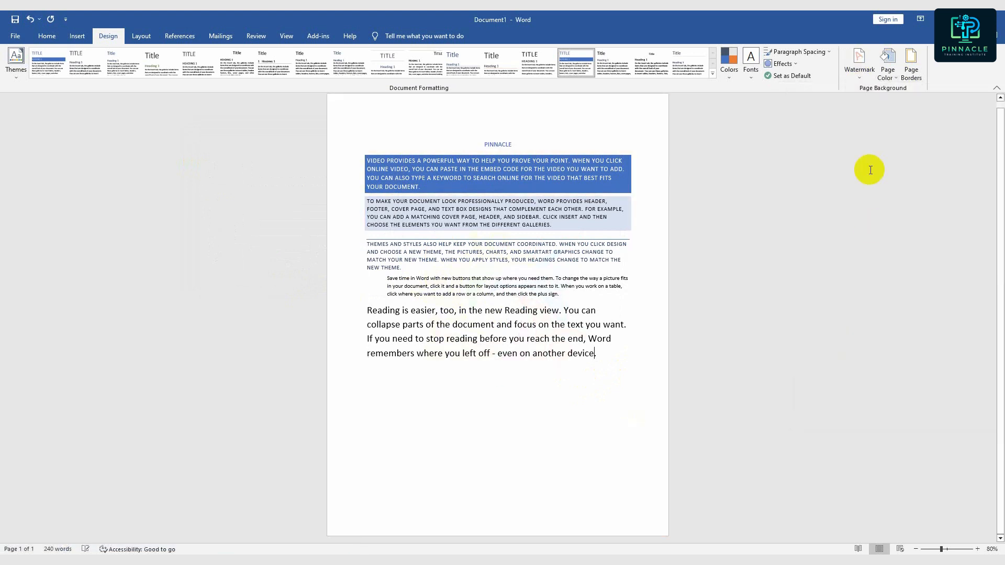
- Try a dark orange page color and replace it with the Green marble texture fill
{"action": "left_click", "coordinate": [887, 76]}
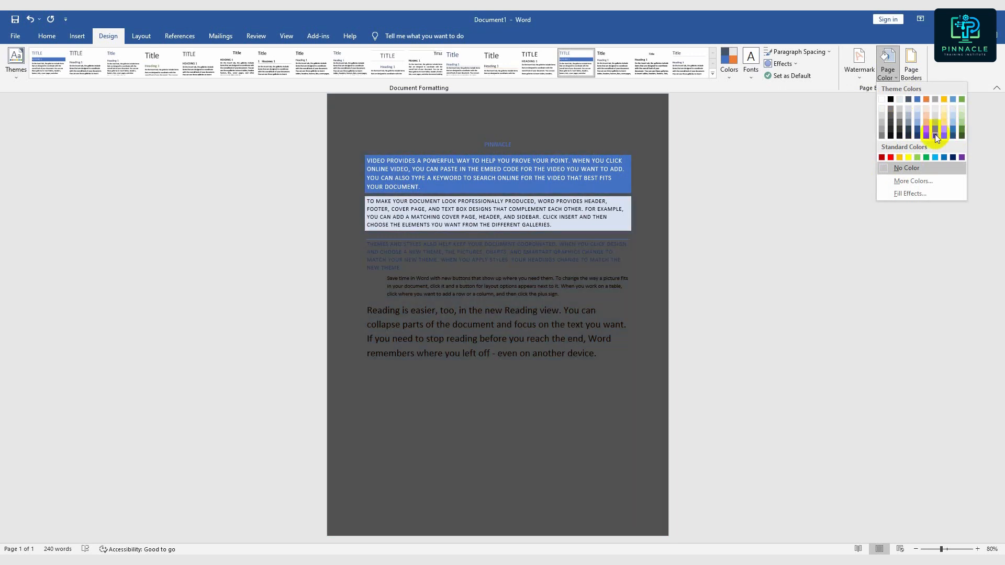
{"action": "left_click", "coordinate": [927, 130]}
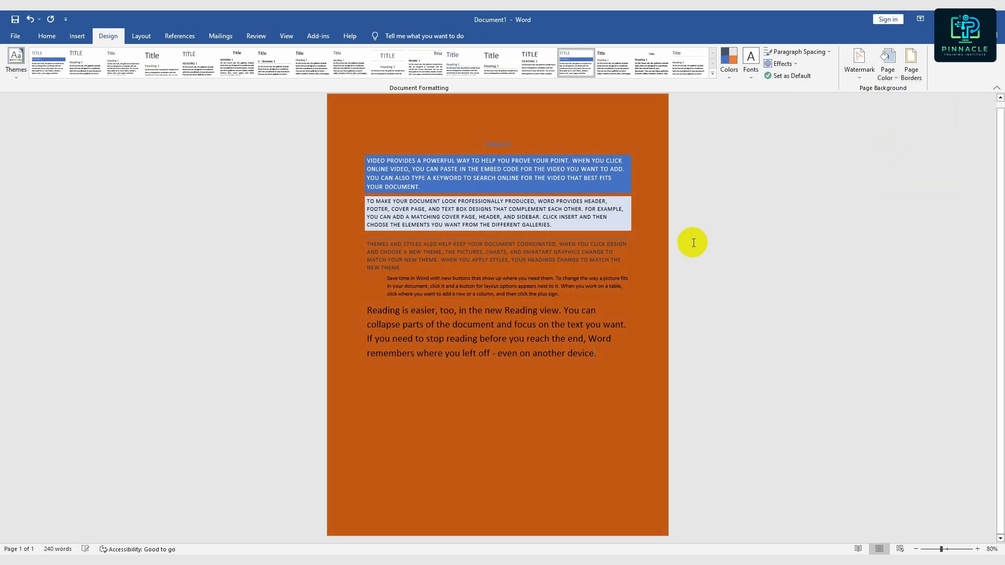
{"action": "left_click", "coordinate": [890, 76]}
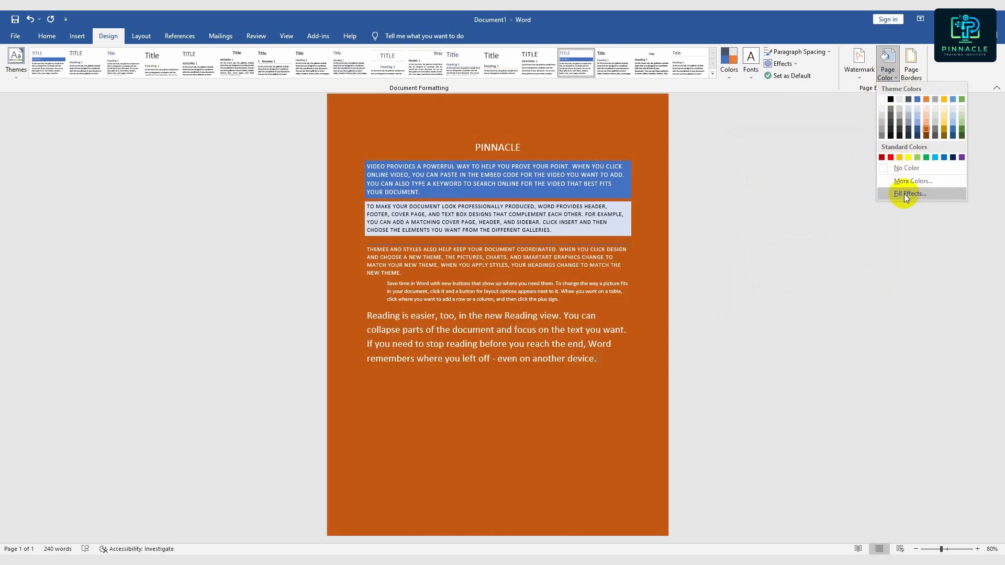
{"action": "left_click", "coordinate": [904, 193]}
{"action": "left_click_drag", "start_coordinate": [839, 161], "coordinate": [833, 104]}
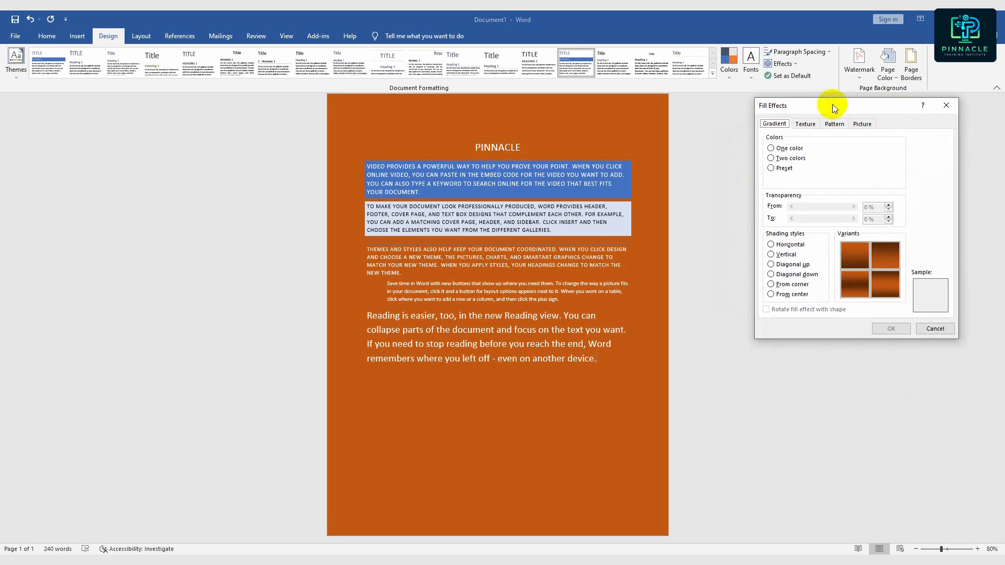
{"action": "left_click", "coordinate": [803, 125]}
{"action": "left_click", "coordinate": [806, 162]}
{"action": "left_click", "coordinate": [784, 221]}
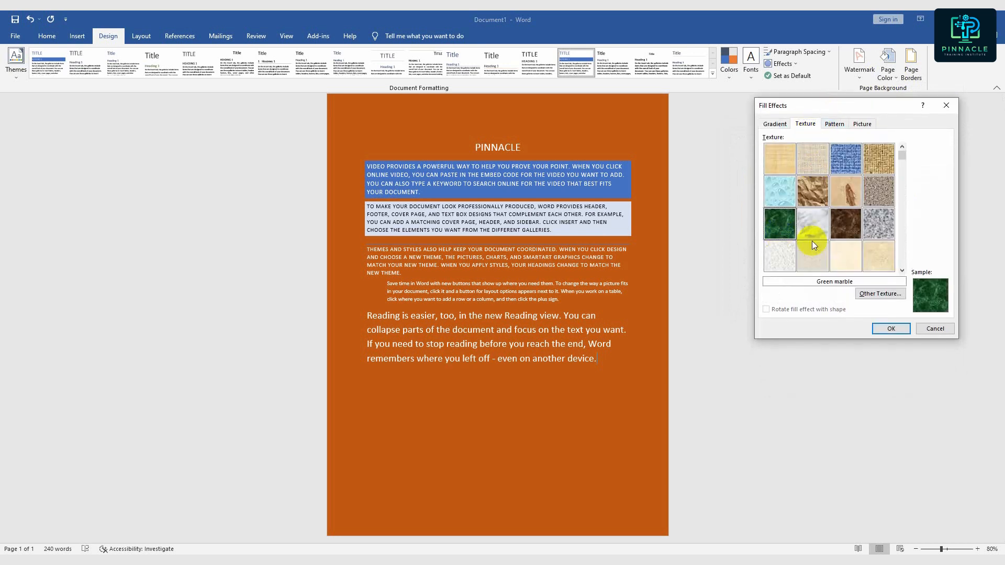
{"action": "left_click", "coordinate": [893, 329]}
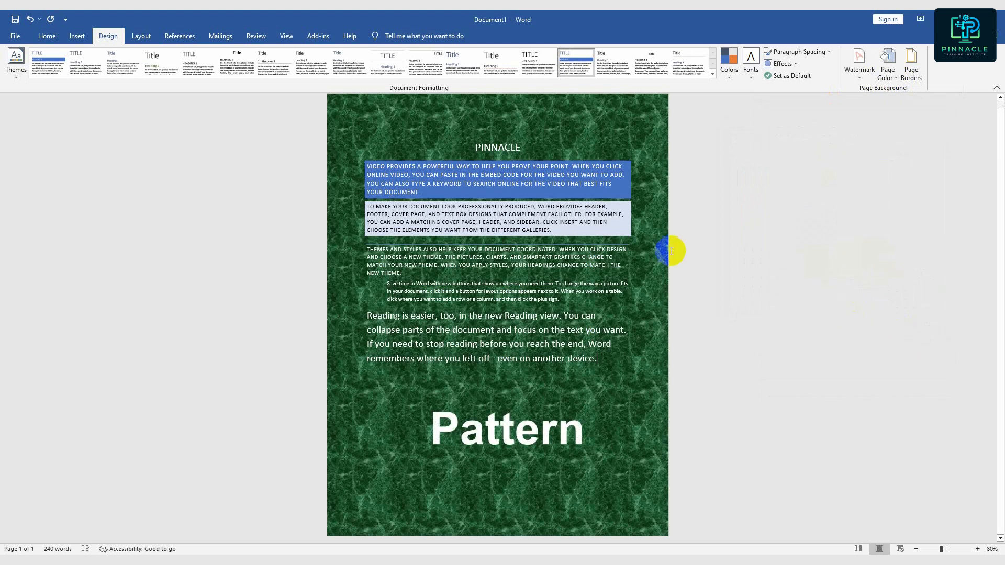
- Fill the page background with the 75xPHEQBmvA Unsplash picture from the Downloads folder
{"action": "left_click", "coordinate": [888, 67]}
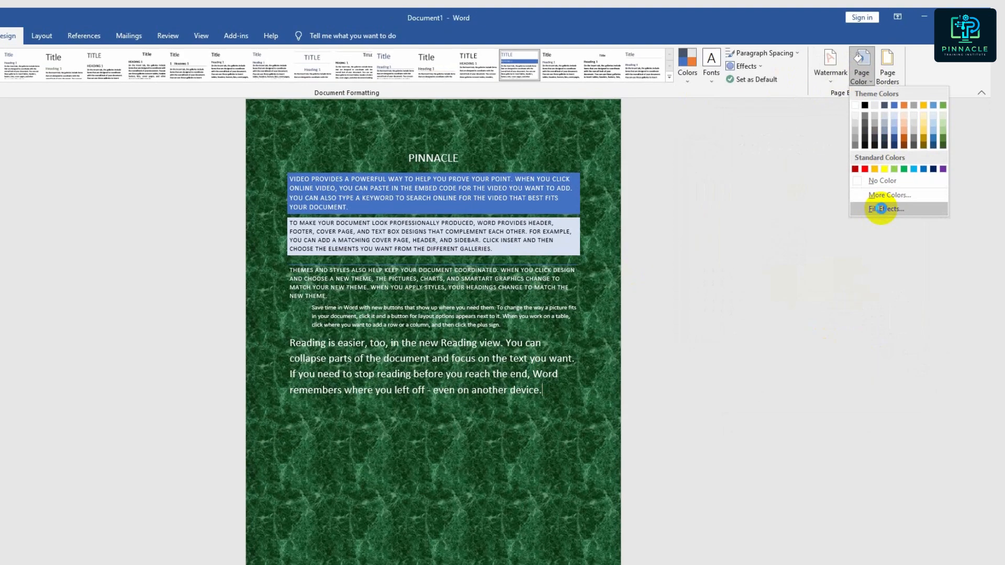
{"action": "left_click", "coordinate": [911, 194]}
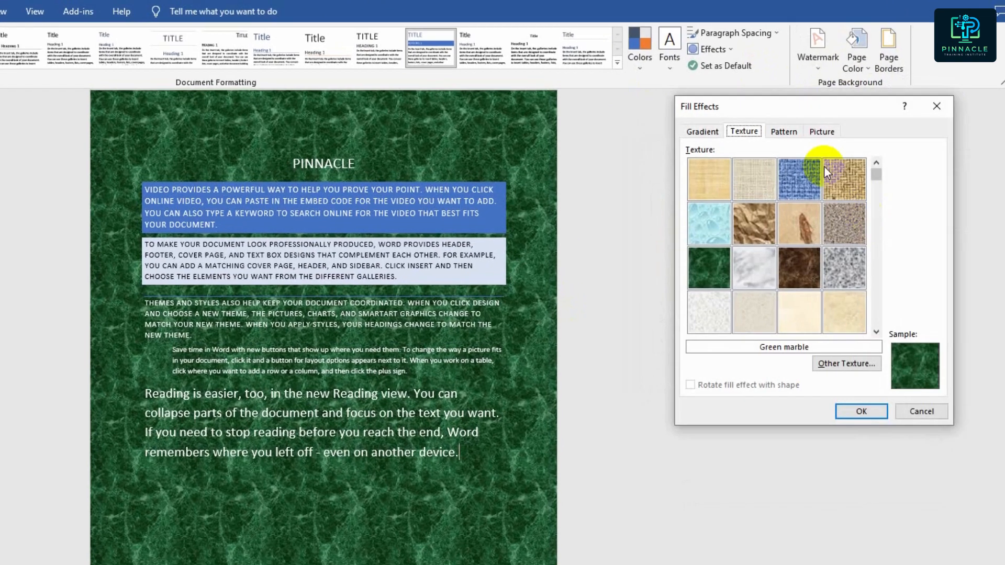
{"action": "left_click", "coordinate": [821, 131]}
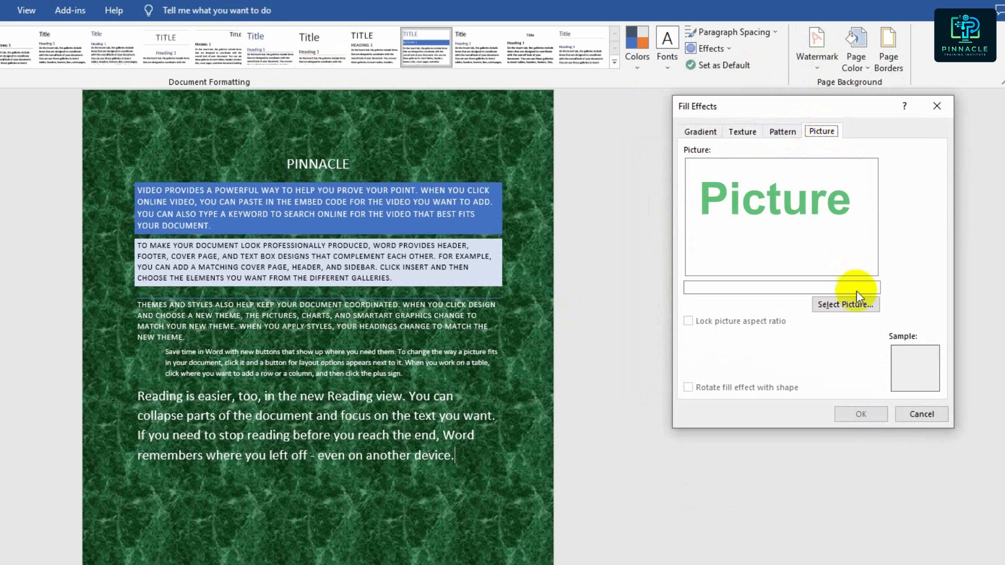
{"action": "left_click", "coordinate": [847, 305]}
{"action": "left_click", "coordinate": [838, 193]}
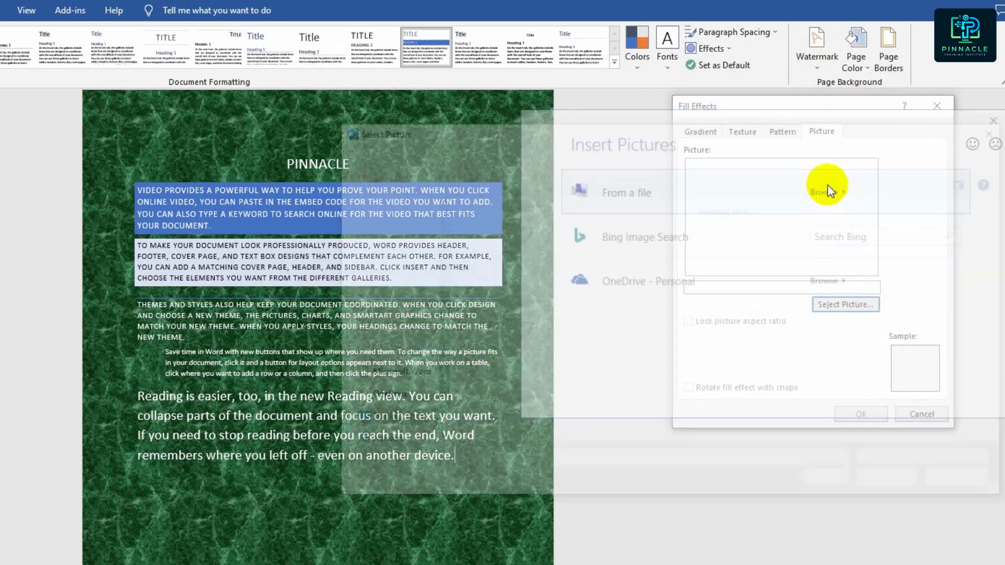
{"action": "left_click", "coordinate": [728, 374]}
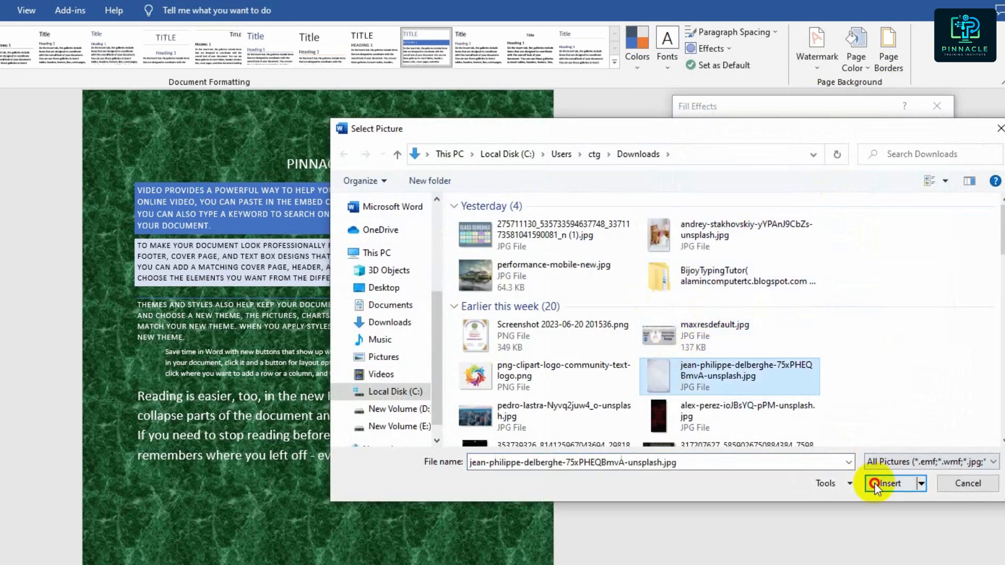
{"action": "left_click", "coordinate": [890, 484]}
{"action": "left_click", "coordinate": [861, 414]}
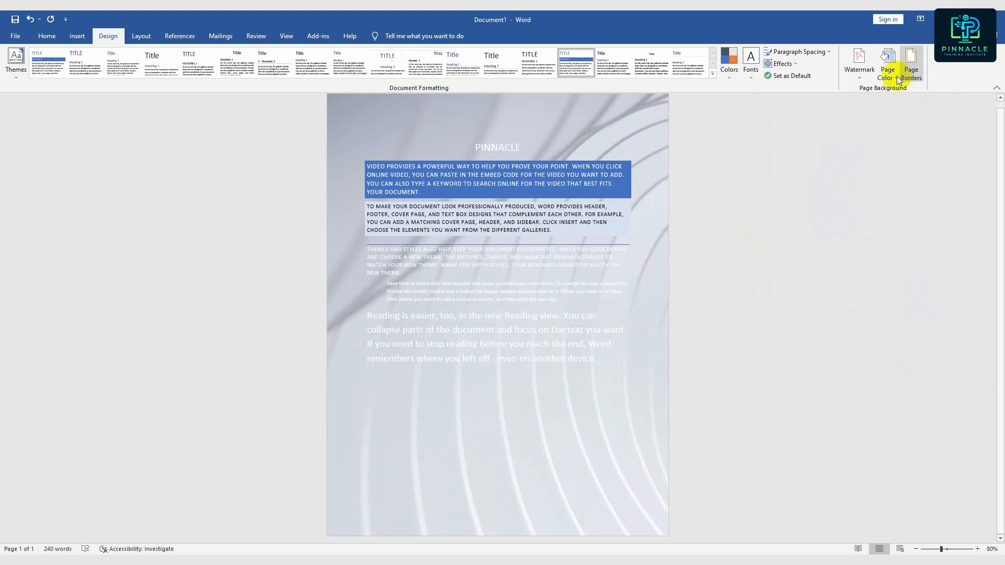
- Examine the page border settings and close them without making changes
{"action": "left_click", "coordinate": [915, 76]}
{"action": "left_click", "coordinate": [444, 140]}
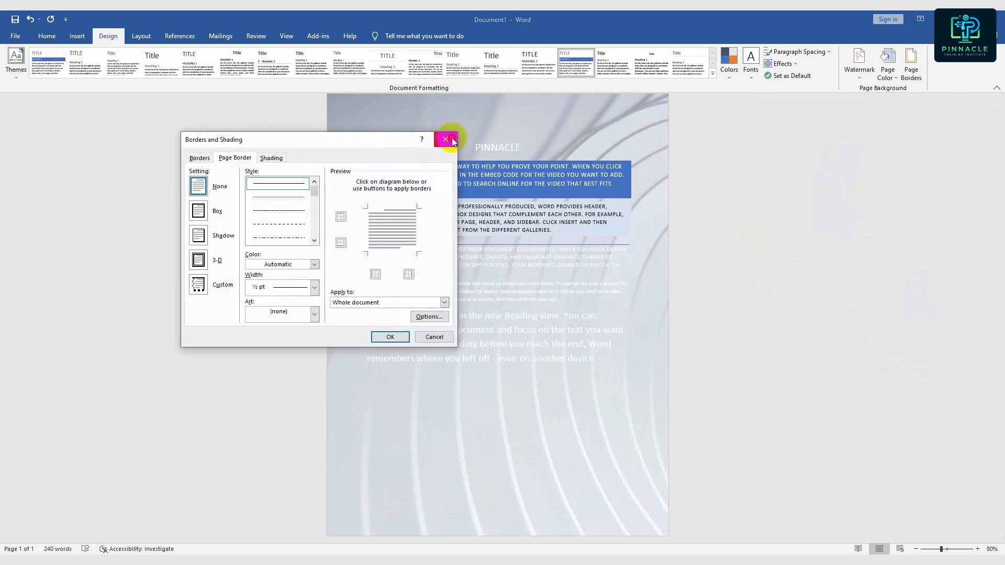
- Replace the picture background with a dark orange page color from the theme colors
{"action": "left_click", "coordinate": [894, 78]}
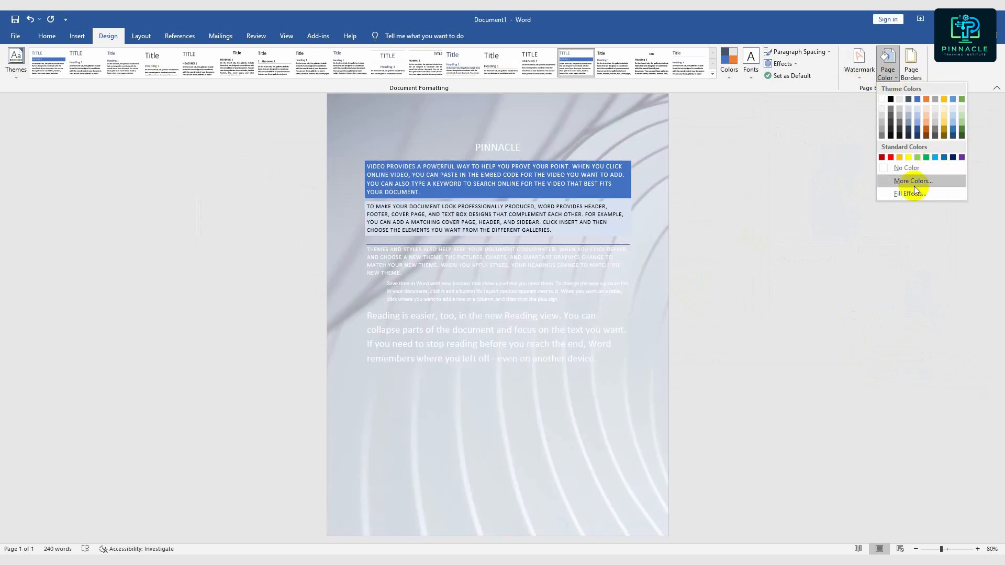
{"action": "left_click", "coordinate": [918, 193]}
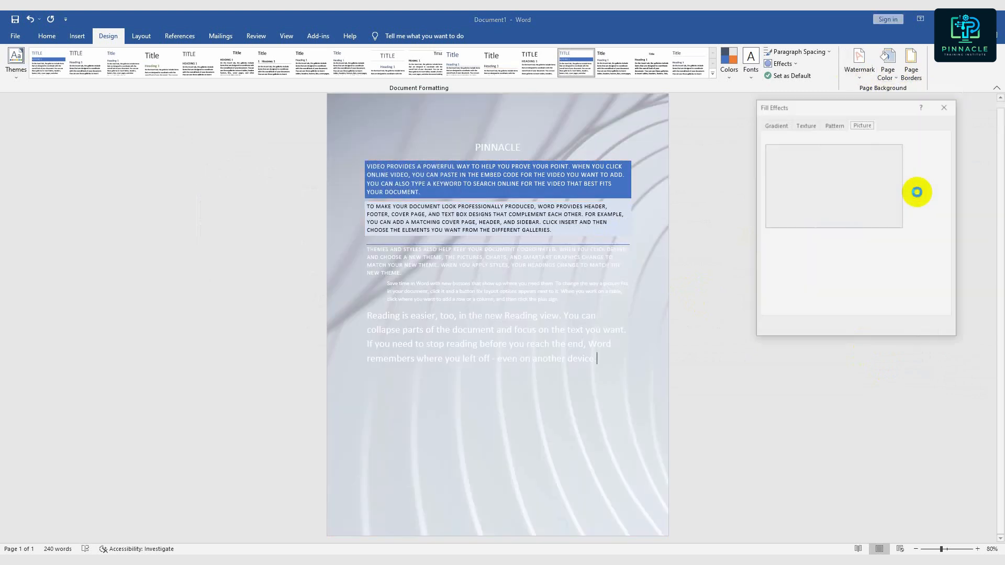
{"action": "left_click", "coordinate": [945, 106]}
{"action": "left_click", "coordinate": [892, 77]}
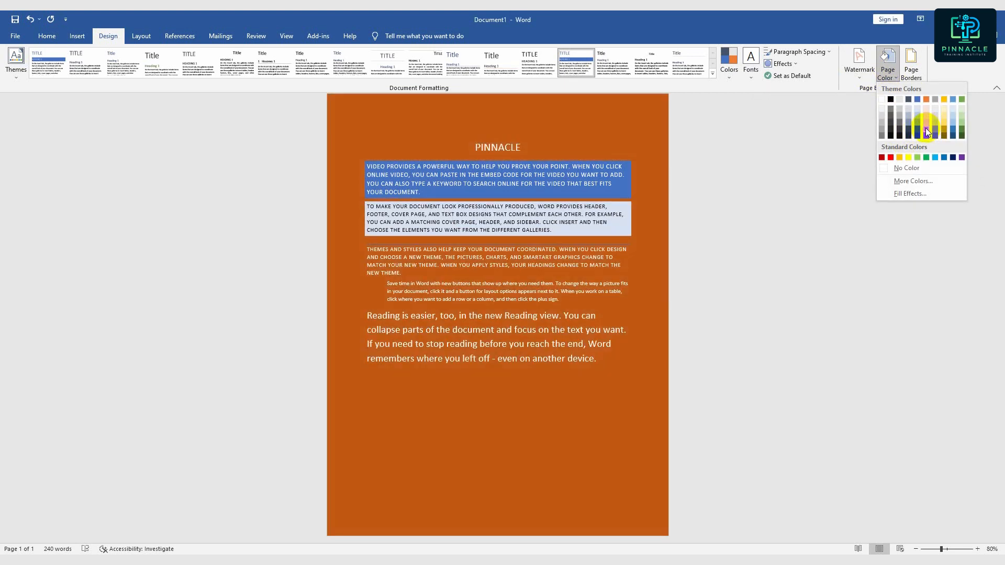
{"action": "left_click", "coordinate": [926, 128]}
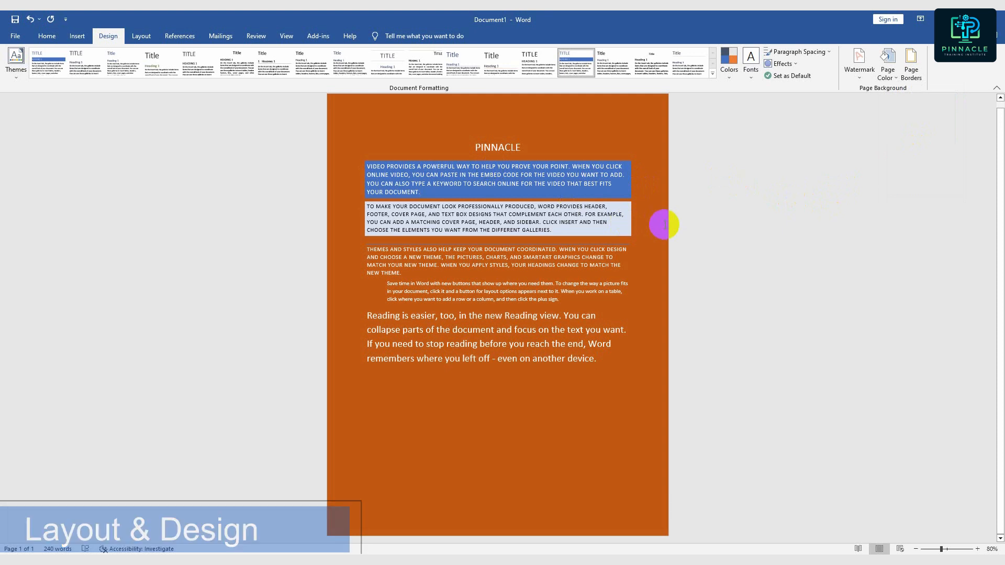
- Examine the print preview to check whether the page color is included in the printout, and return to the document
{"action": "key", "text": "ctrl+p"}
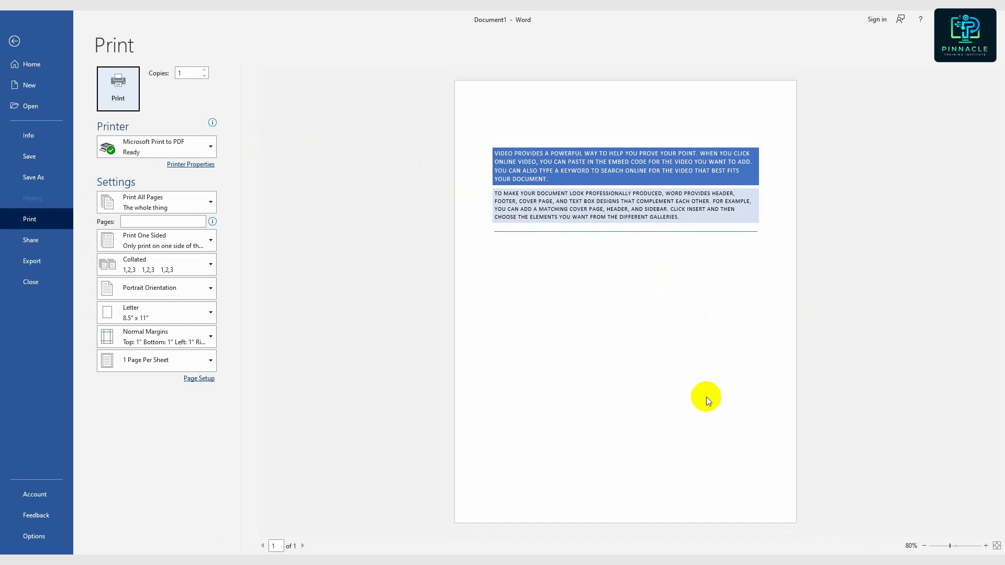
{"action": "left_click", "coordinate": [14, 41]}
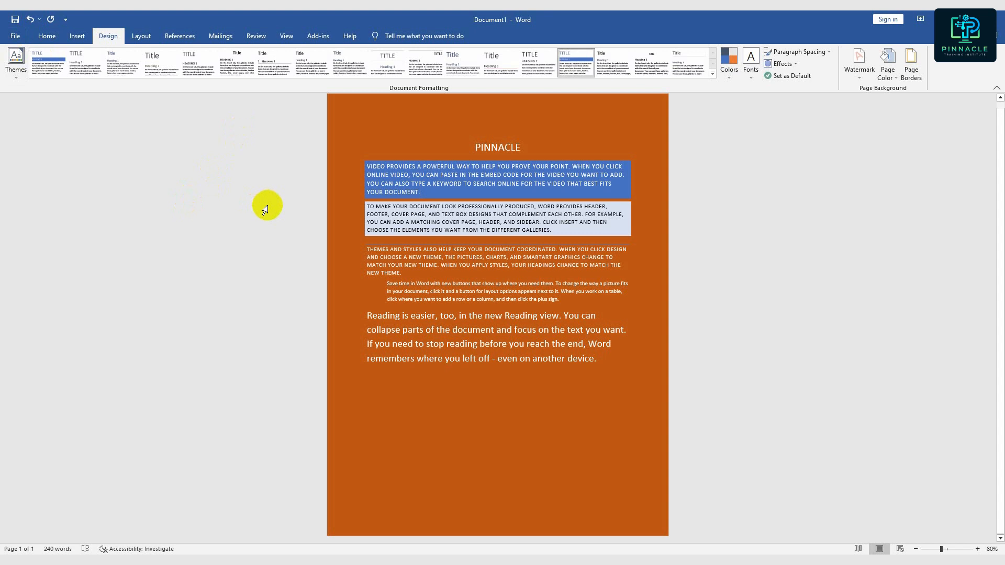
{"action": "left_click", "coordinate": [20, 37]}
{"action": "key", "text": "Escape"}
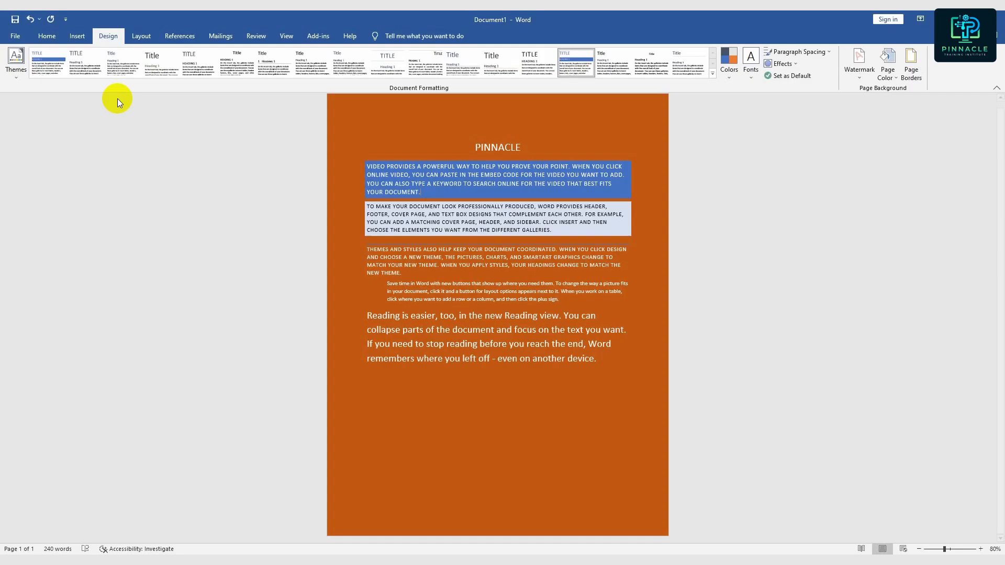
{"action": "key", "text": "ctrl+p"}
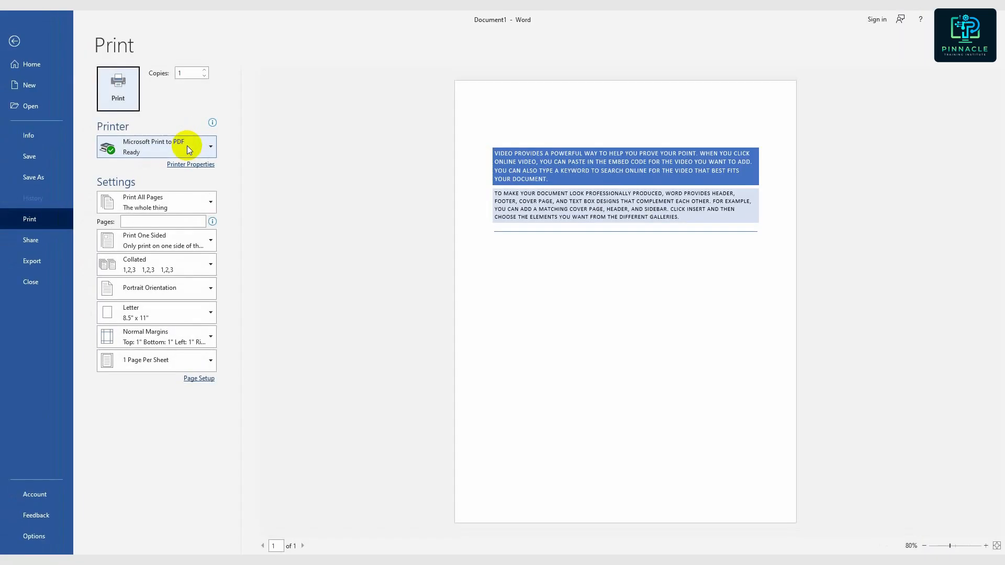
{"action": "left_click", "coordinate": [14, 42]}
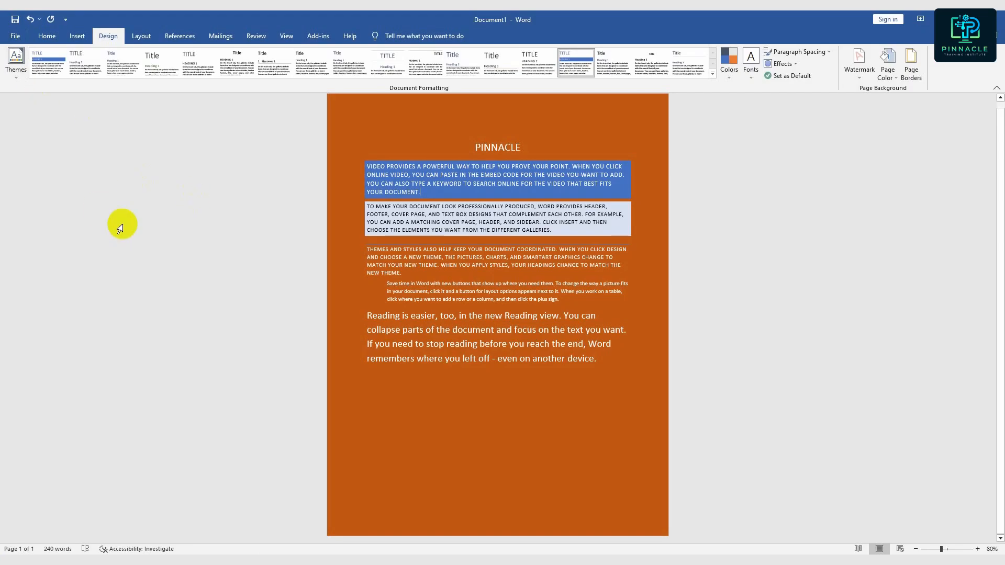
- Enable printing of background colors and images in the display options and check the document's print preview
{"action": "left_click", "coordinate": [14, 38]}
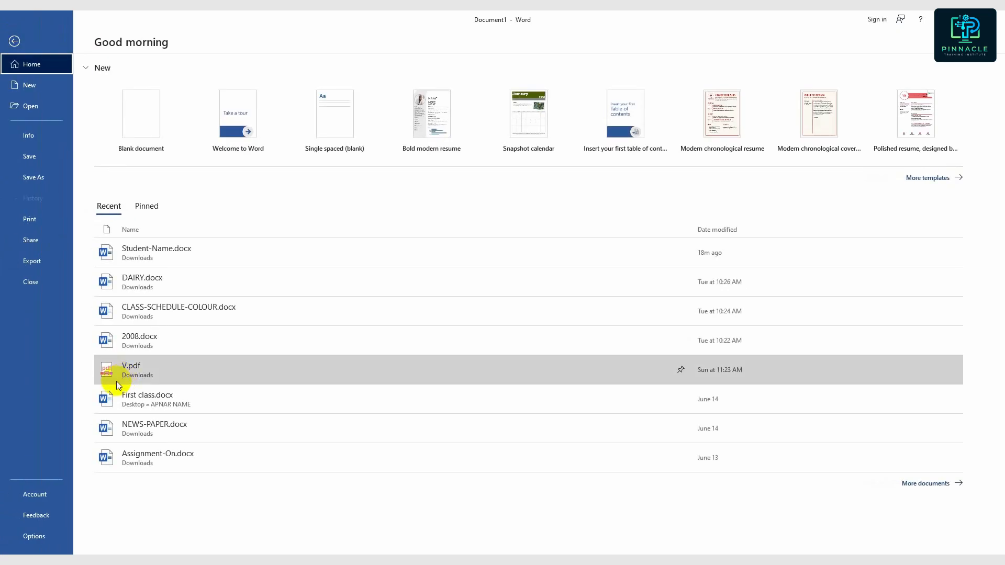
{"action": "left_click", "coordinate": [39, 536]}
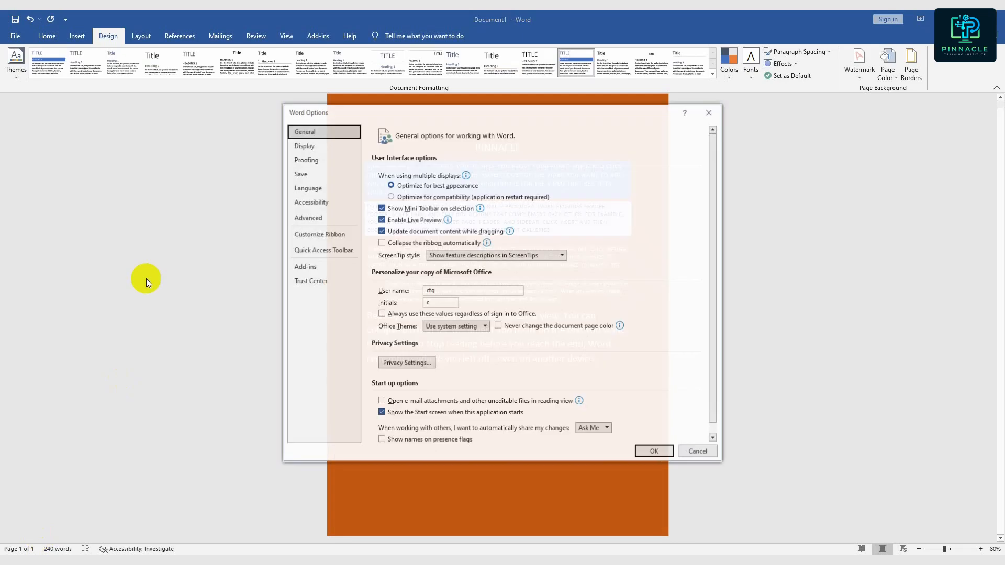
{"action": "left_click", "coordinate": [314, 146]}
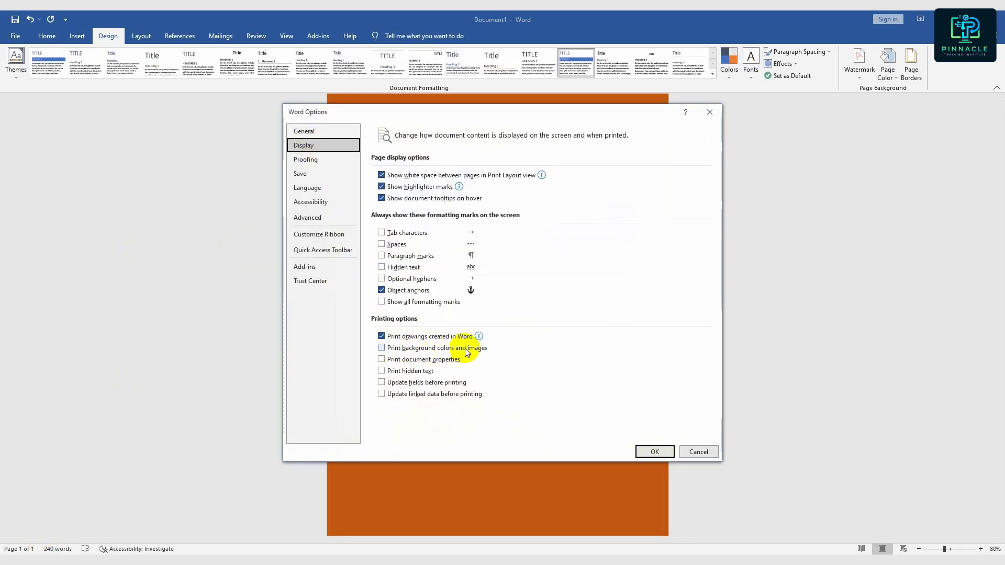
{"action": "left_click", "coordinate": [390, 348]}
{"action": "left_click", "coordinate": [647, 453]}
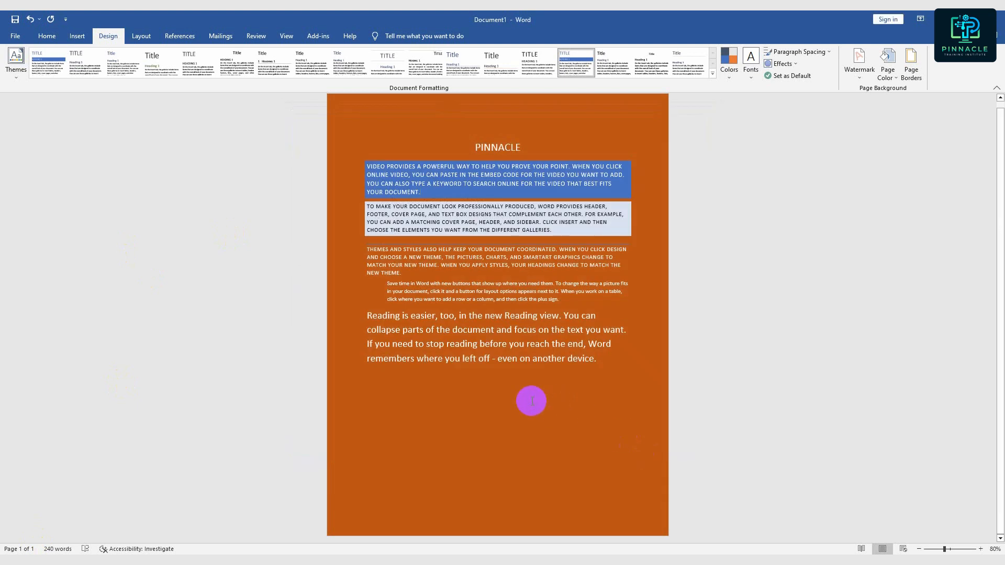
{"action": "key", "text": "ctrl+p"}
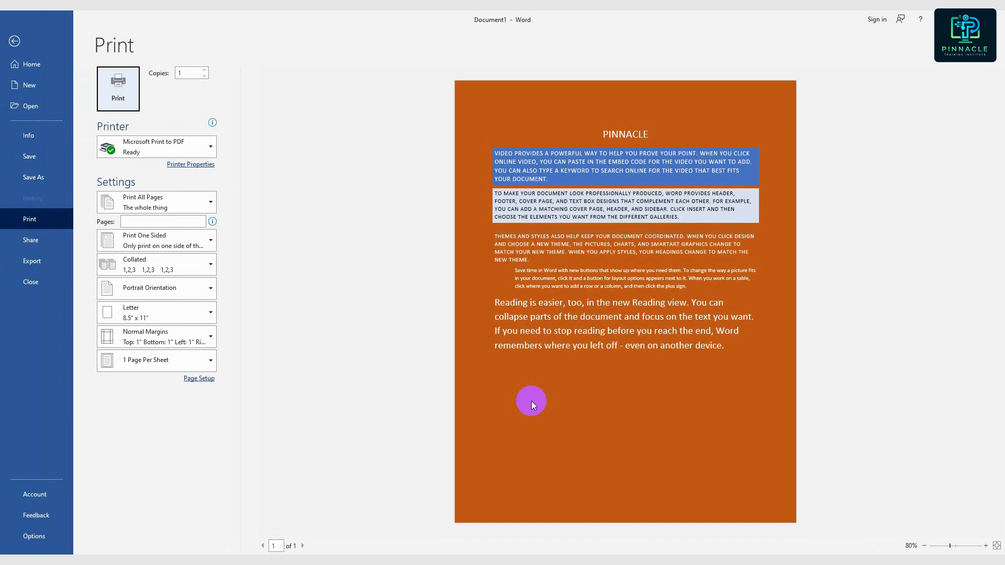
{"action": "left_click", "coordinate": [15, 42]}
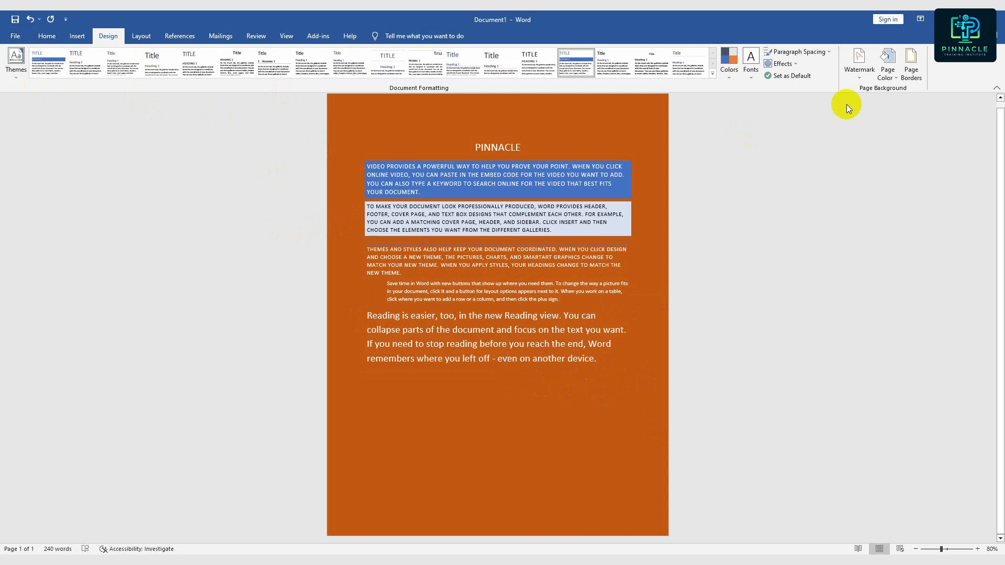
- Apply a ½ pt triple-line box border to the pages of the whole document
{"action": "left_click", "coordinate": [915, 77]}
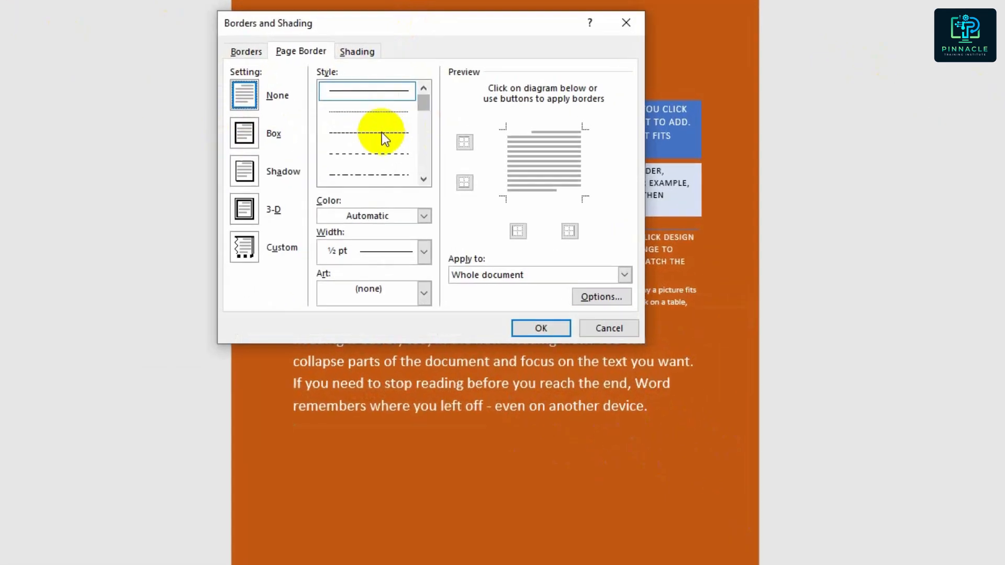
{"action": "left_click_drag", "start_coordinate": [423, 104], "coordinate": [421, 125]}
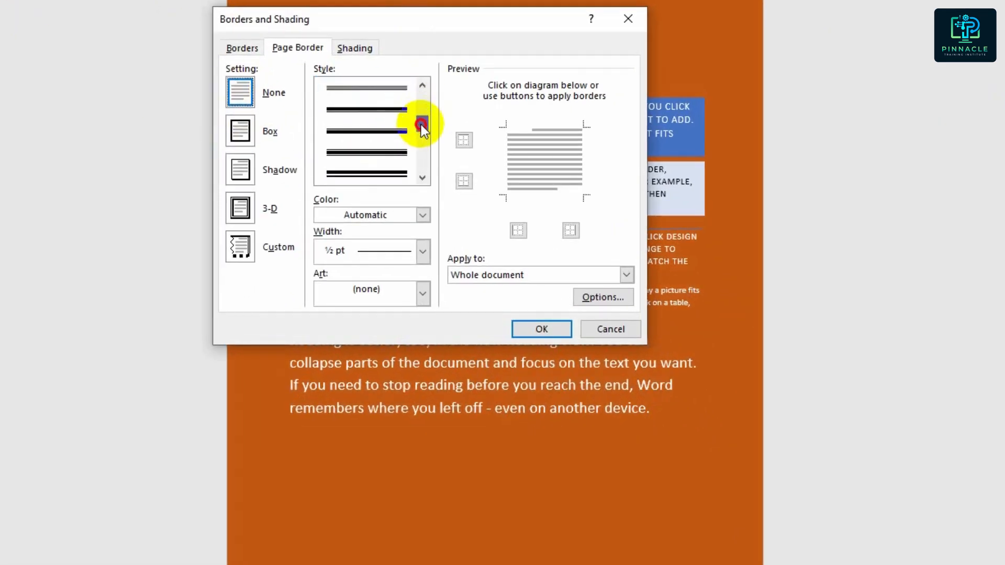
{"action": "left_click", "coordinate": [365, 173]}
{"action": "left_click", "coordinate": [542, 328]}
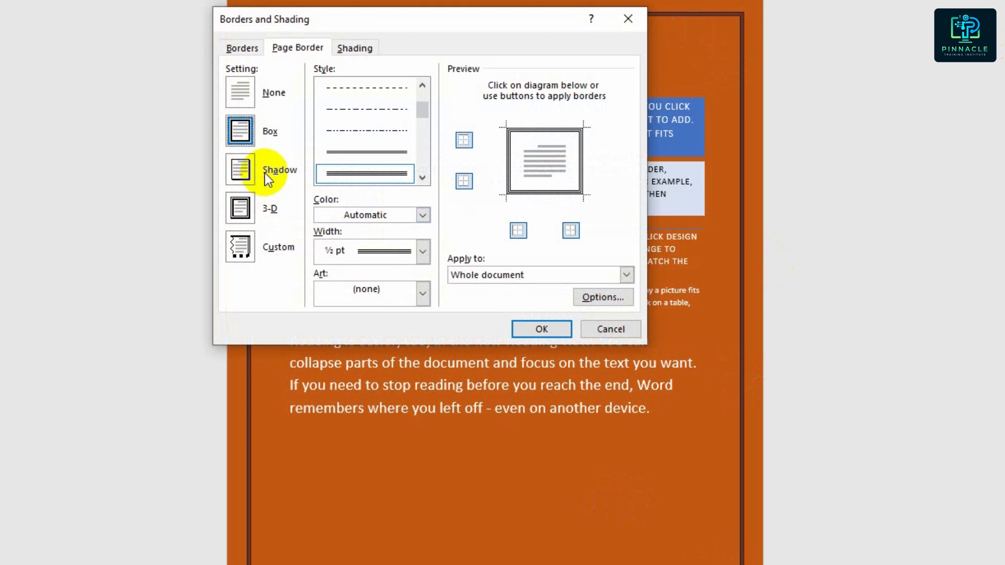
- Replace the line page border with the green tree art border for the whole document
{"action": "left_click_drag", "start_coordinate": [419, 115], "coordinate": [428, 144]}
{"action": "left_click", "coordinate": [425, 254]}
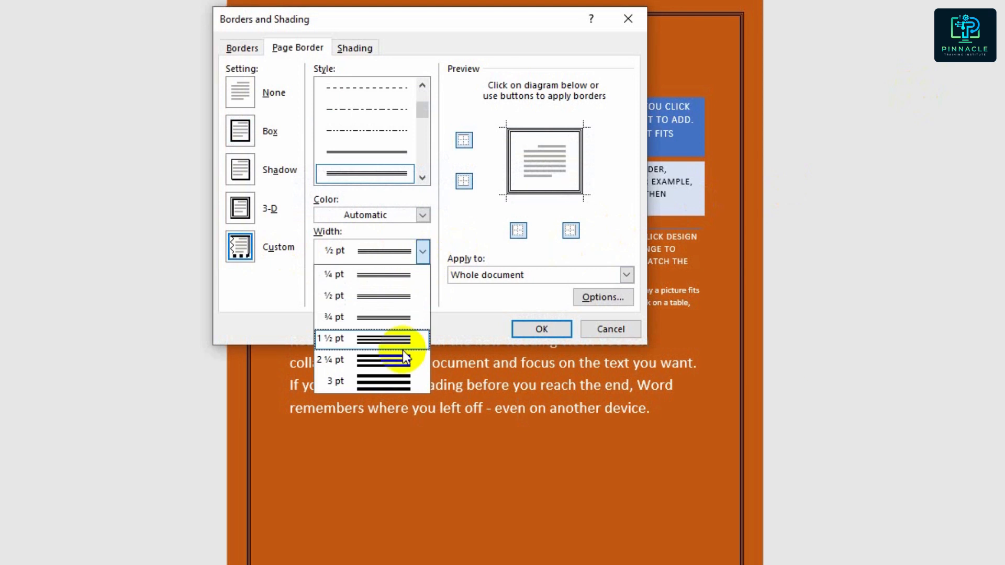
{"action": "left_click", "coordinate": [423, 252]}
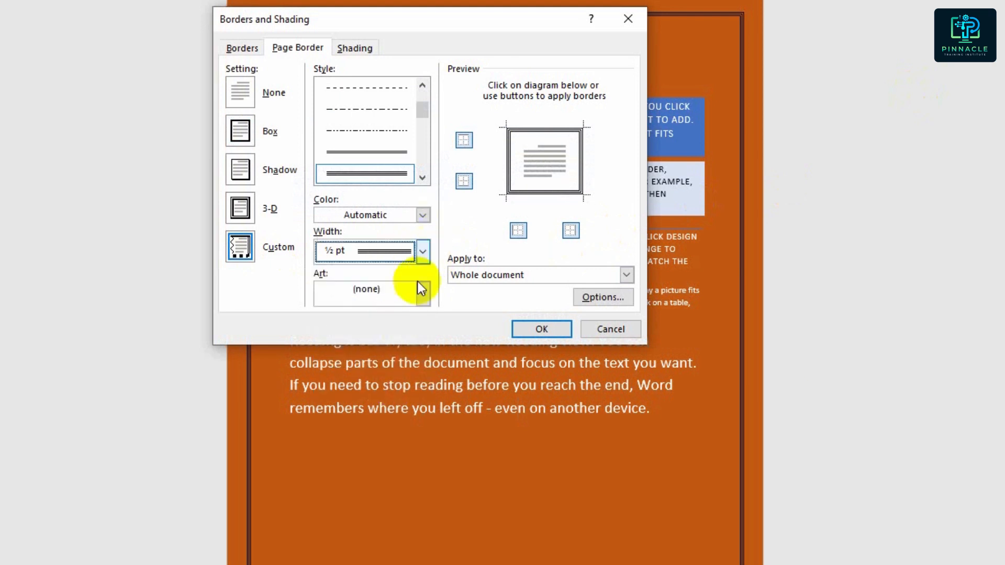
{"action": "left_click", "coordinate": [423, 293]}
{"action": "scroll", "coordinate": [390, 359], "scroll_direction": "down", "scroll_amount": 5}
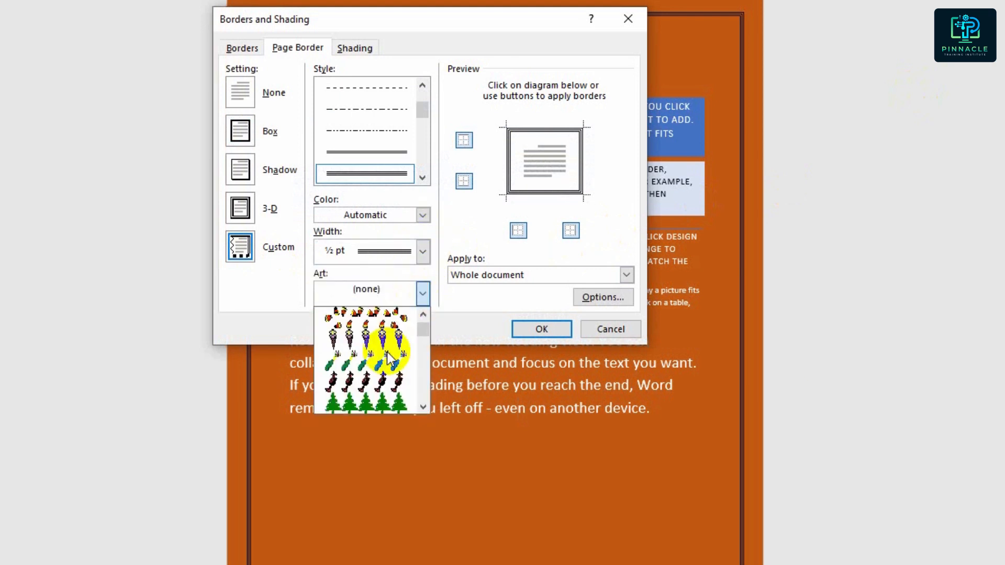
{"action": "left_click", "coordinate": [387, 361]}
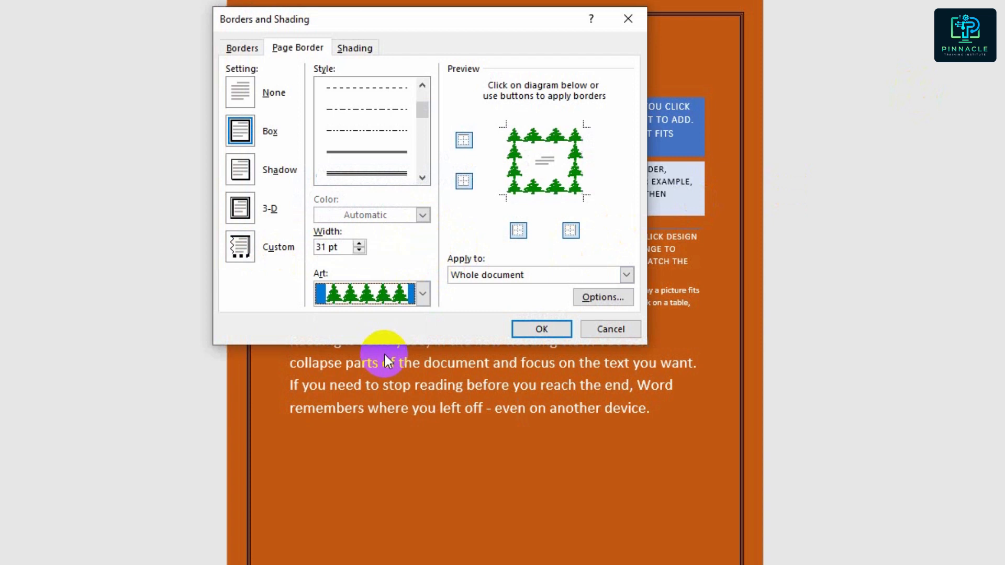
{"action": "left_click", "coordinate": [530, 332]}
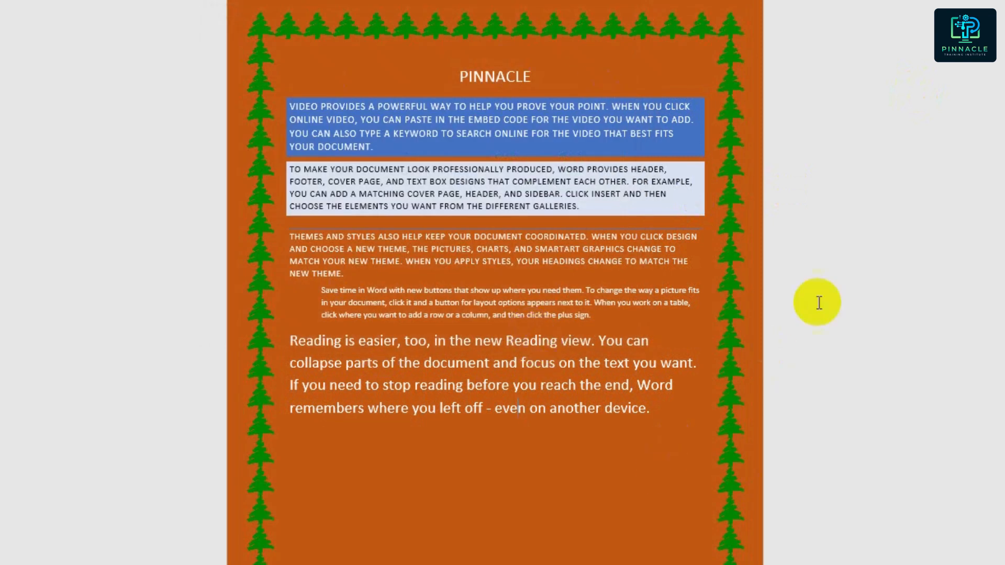